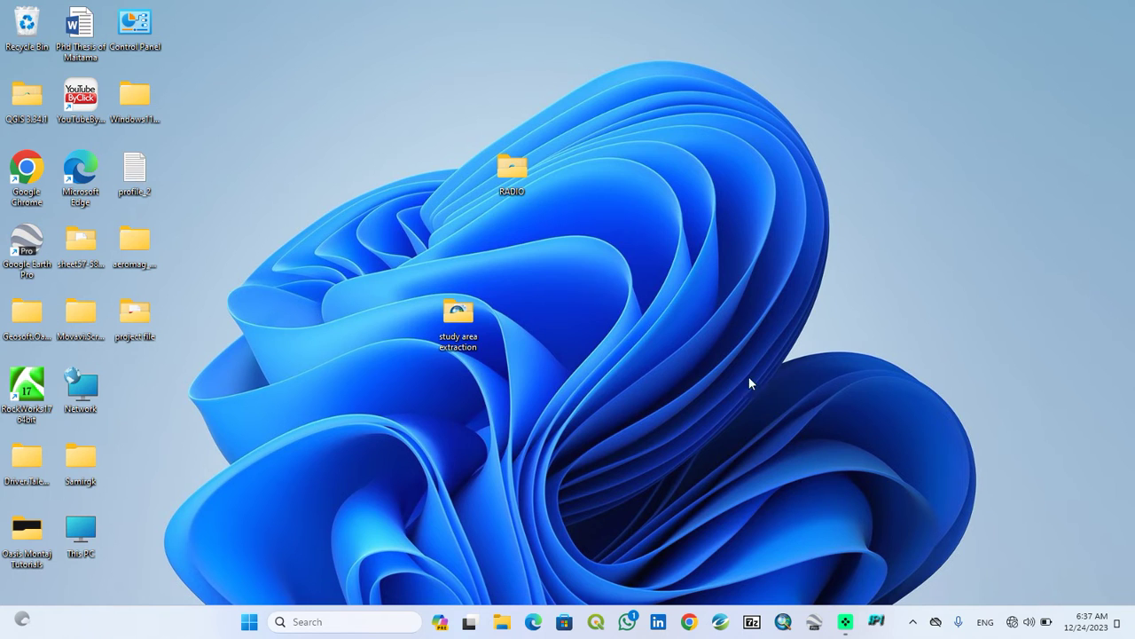
# Open profile_2 in Notepad, select its eleven data rows below the header, then close it
pyautogui.doubleClick(135, 174)
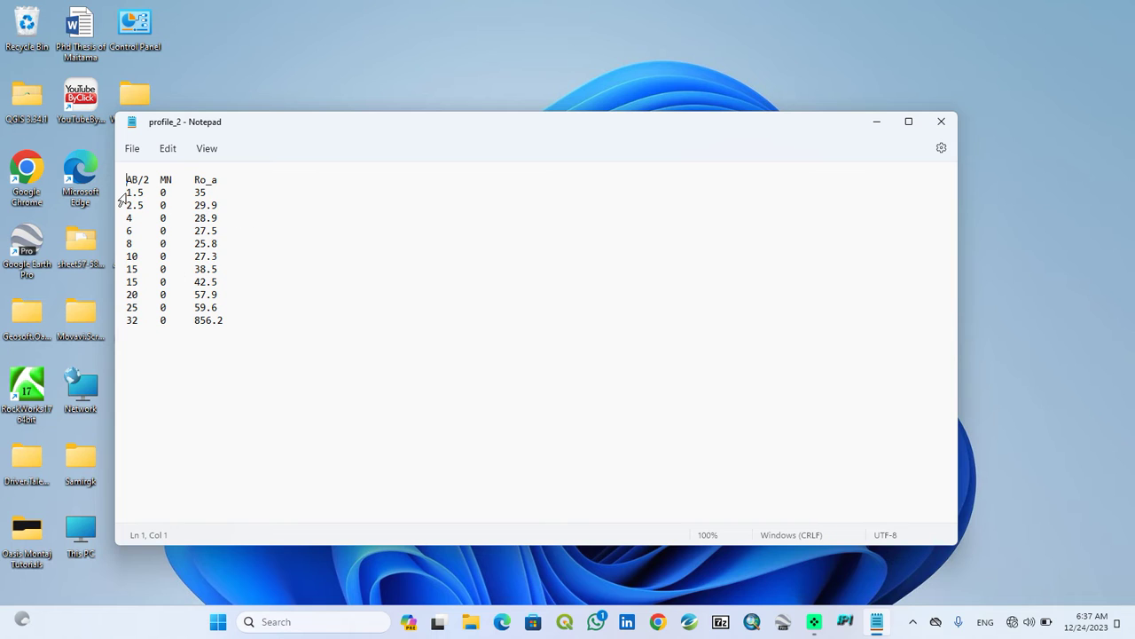
pyautogui.moveTo(129, 194); pyautogui.dragTo(237, 332)
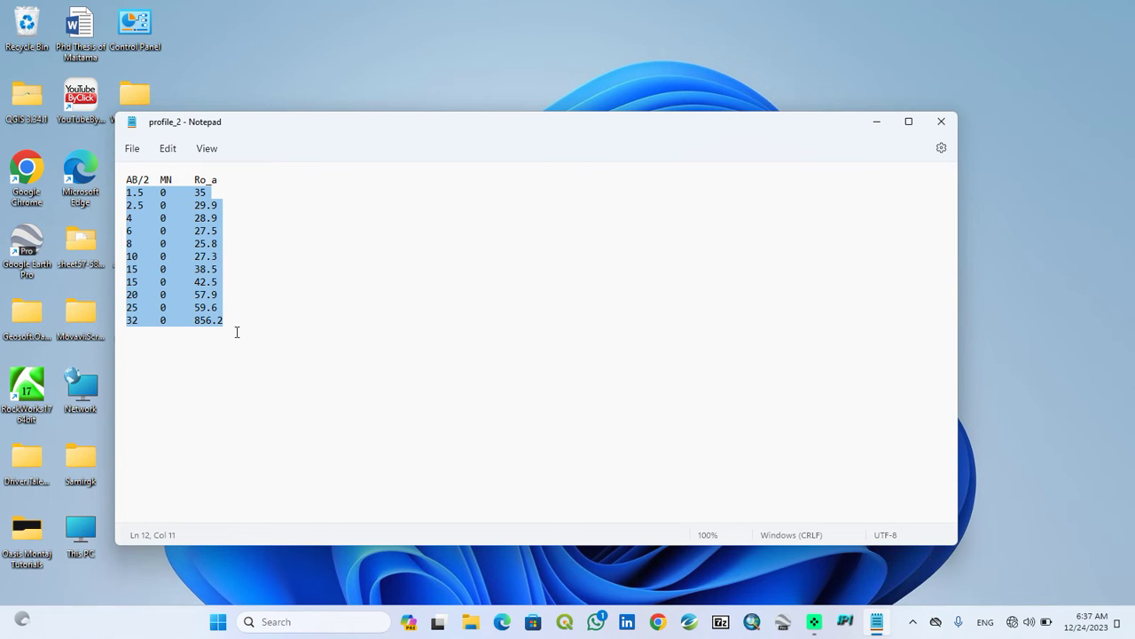
pyautogui.click(942, 122)
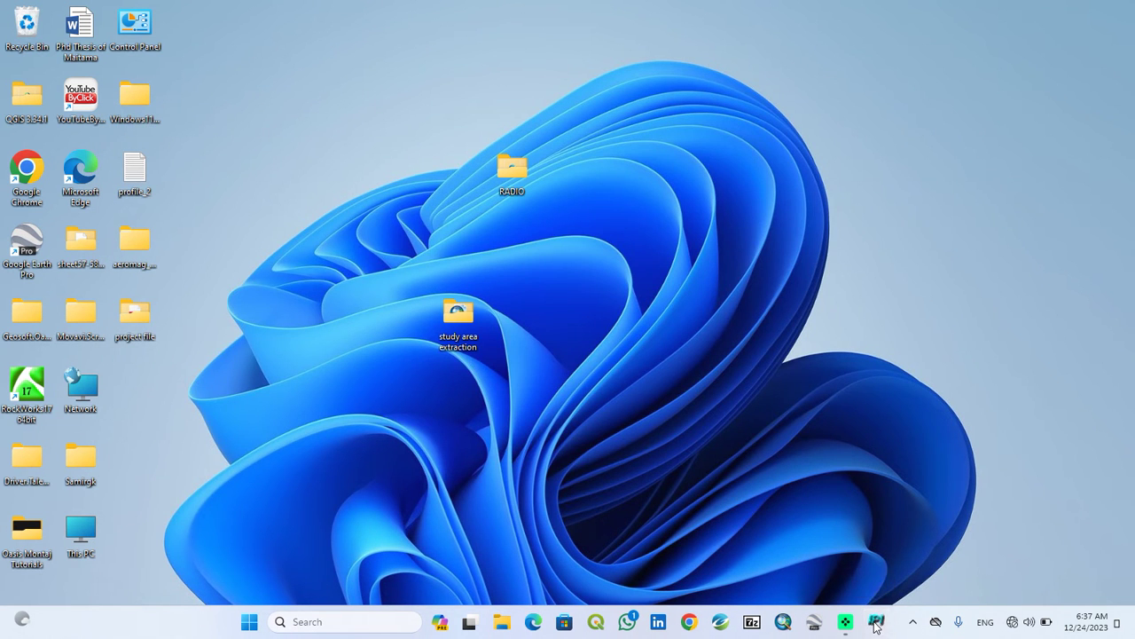
# Bring IPI2Win forward and start a new empty Schlumberger VES point
pyautogui.click(876, 623)
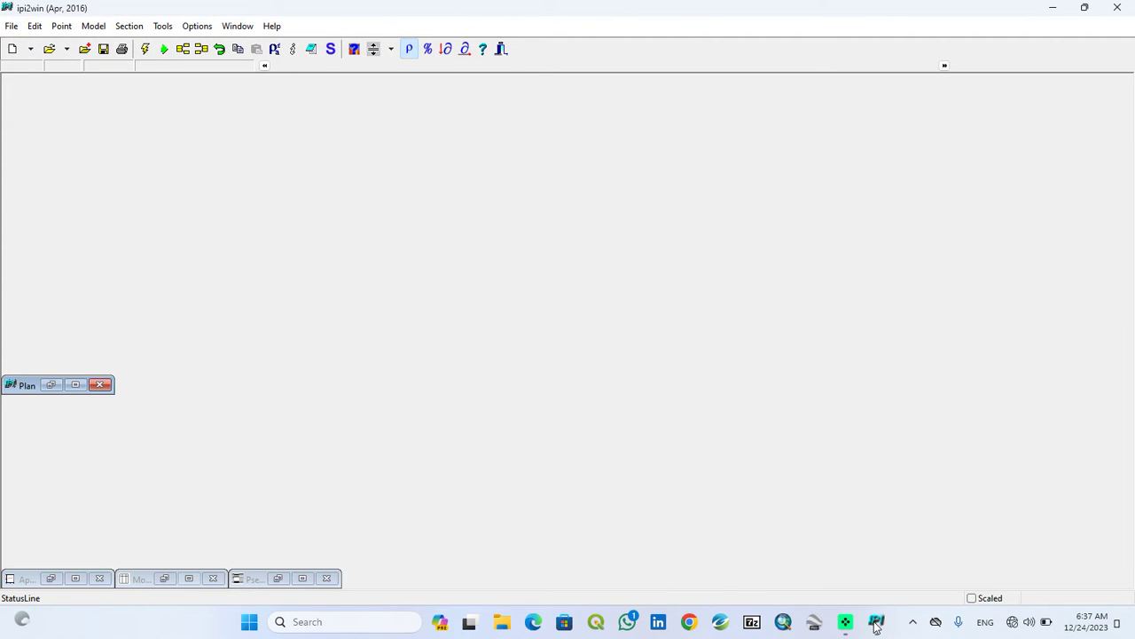
pyautogui.click(11, 27)
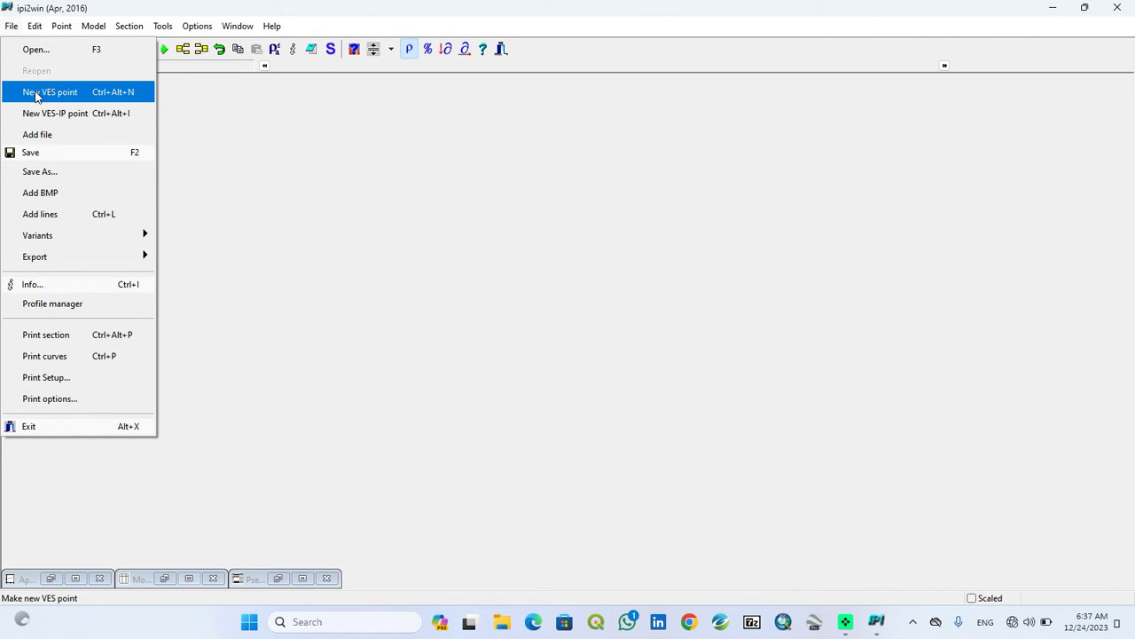
pyautogui.click(35, 92)
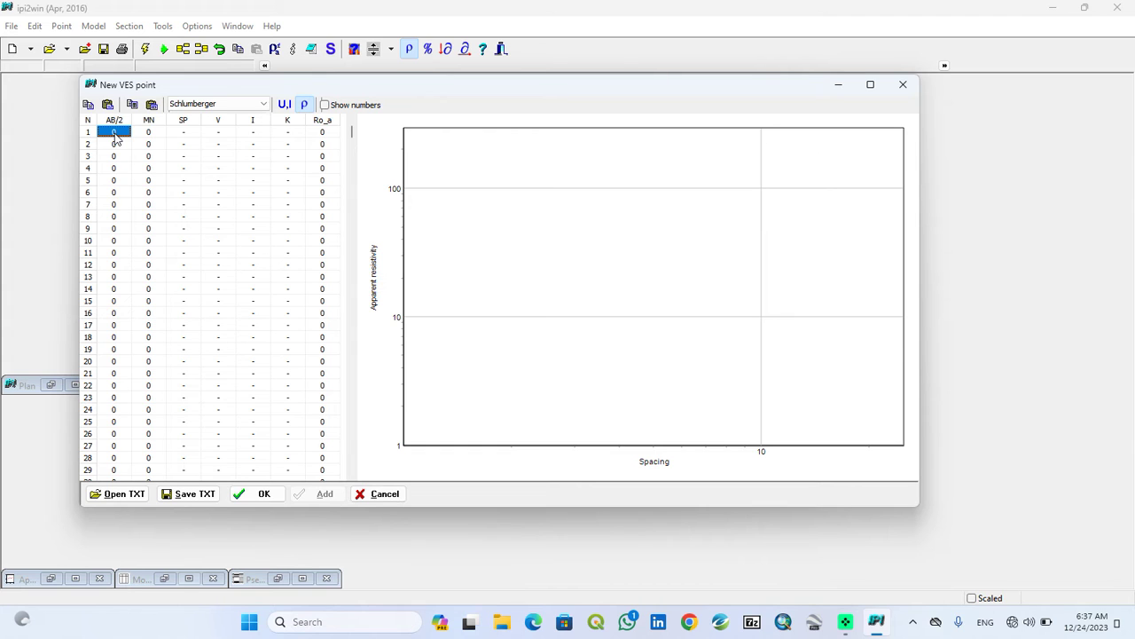
# Paste the eleven profile_2 readings (AB/2 1.5–32, Ro_a 35–856.2) into the table
pyautogui.write('1.5\t35 2.5\t29.9 4\t28.9 6\t27.5 8\t25.8 10\t27.3 15\t38.5 15\t42.5 20\t57.9 25\t59.6 32\t856.2')
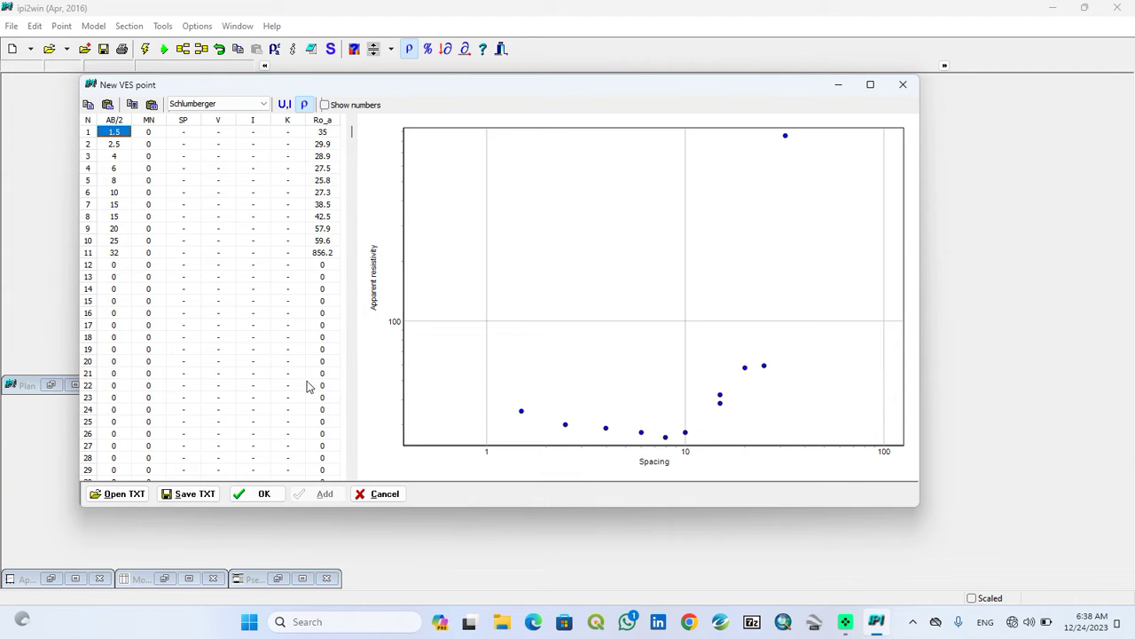
# Accept the data and save the sounding as Kafar_Kaura, redirected to the user's home folder
pyautogui.click(257, 495)
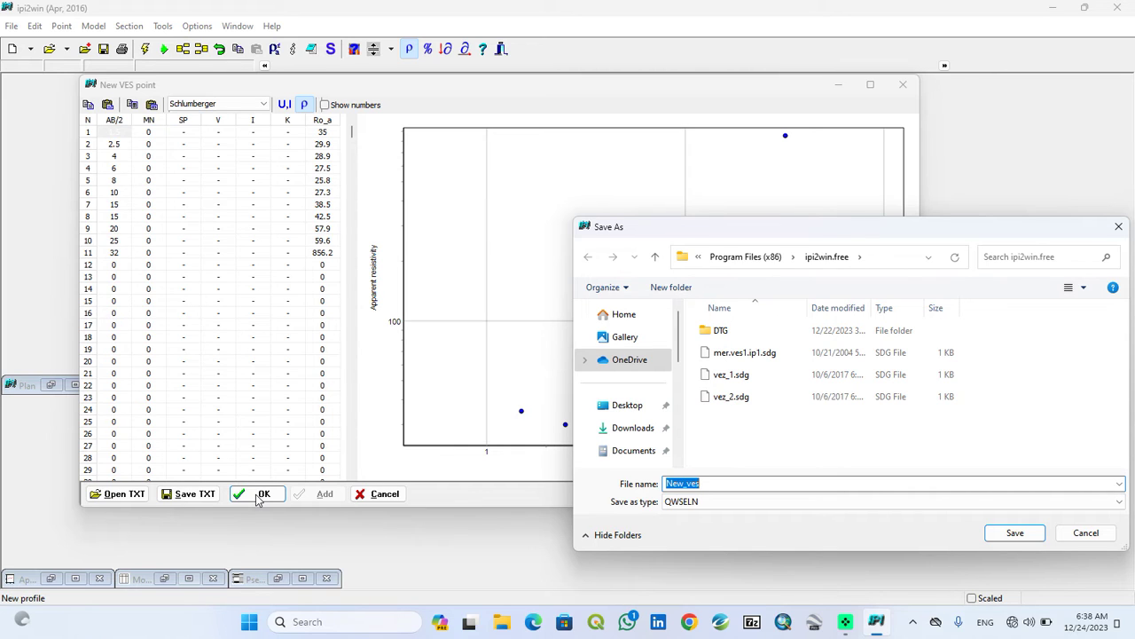
pyautogui.write('Kafar_')
pyautogui.write('Kaura')
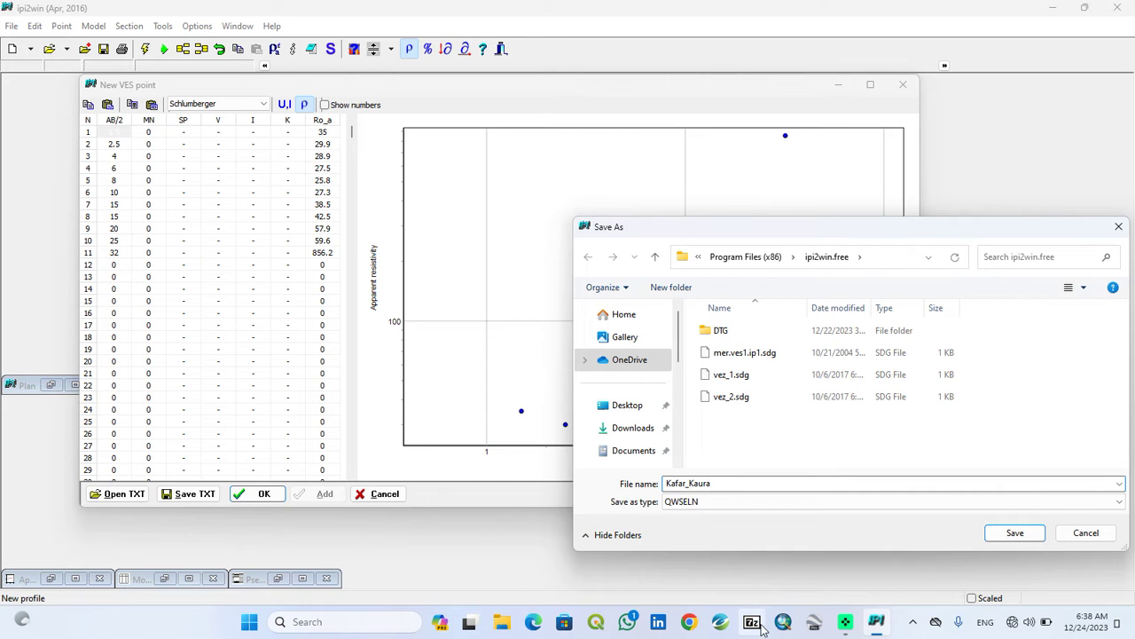
pyautogui.click(1016, 534)
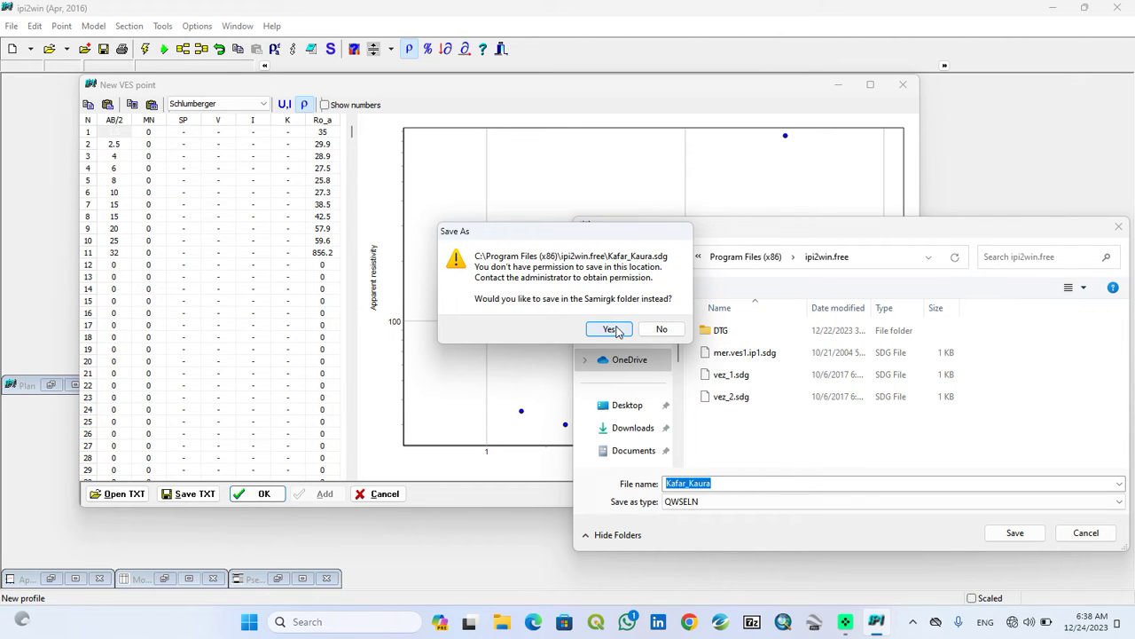
pyautogui.click(612, 329)
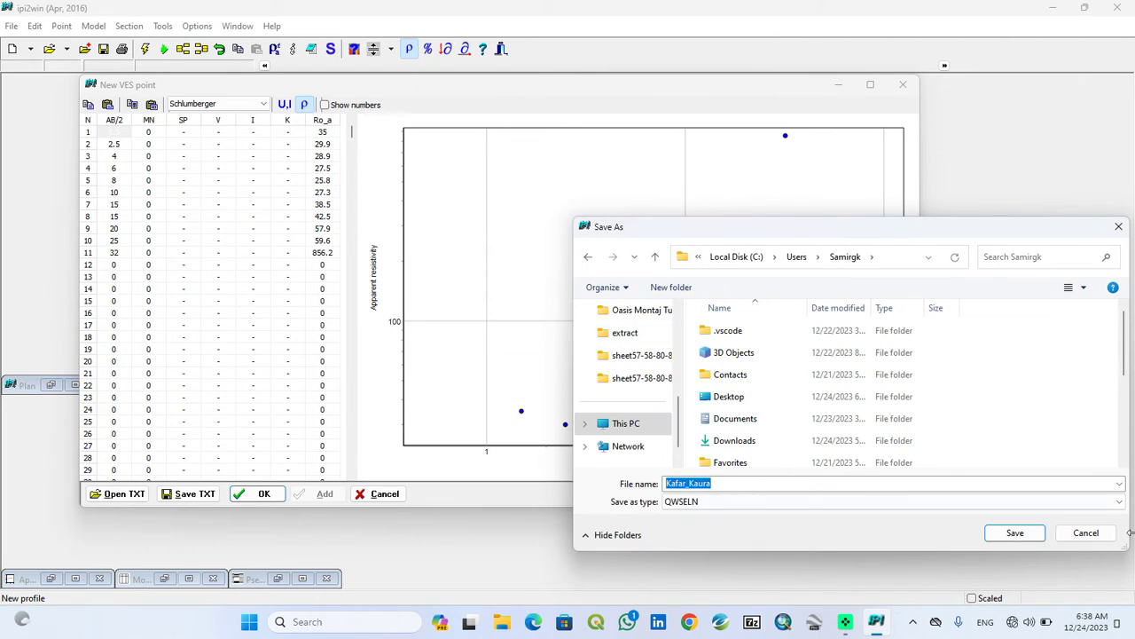
# Save kafar_kaura.sdg and smooth the two AB/2=15 readings to 33.366 and 38.709
pyautogui.click(1011, 532)
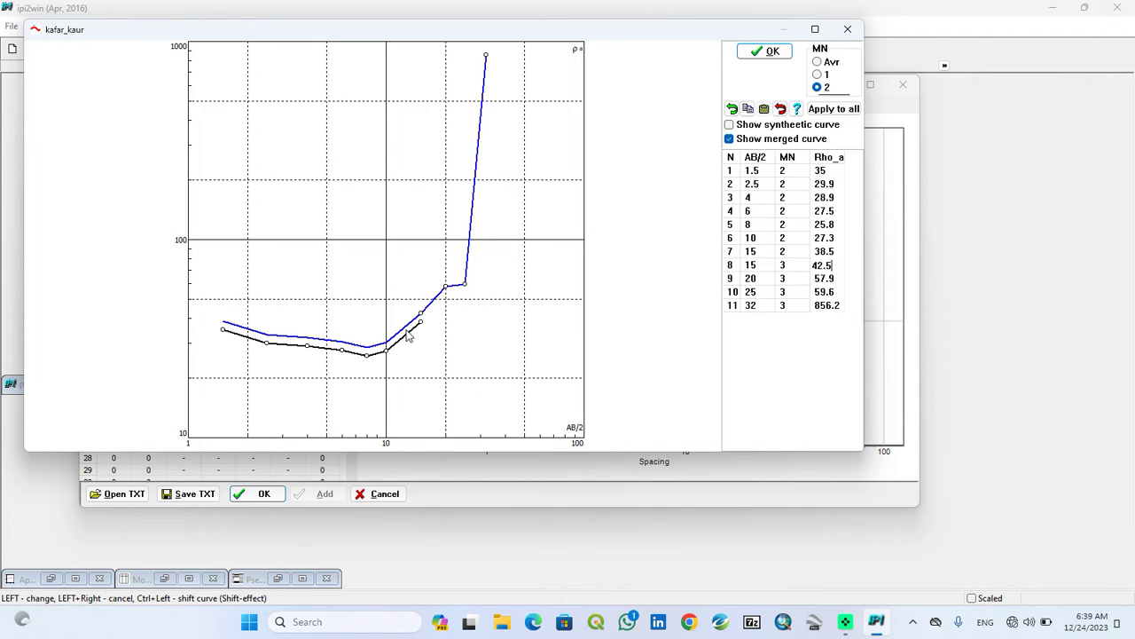
pyautogui.click(408, 335)
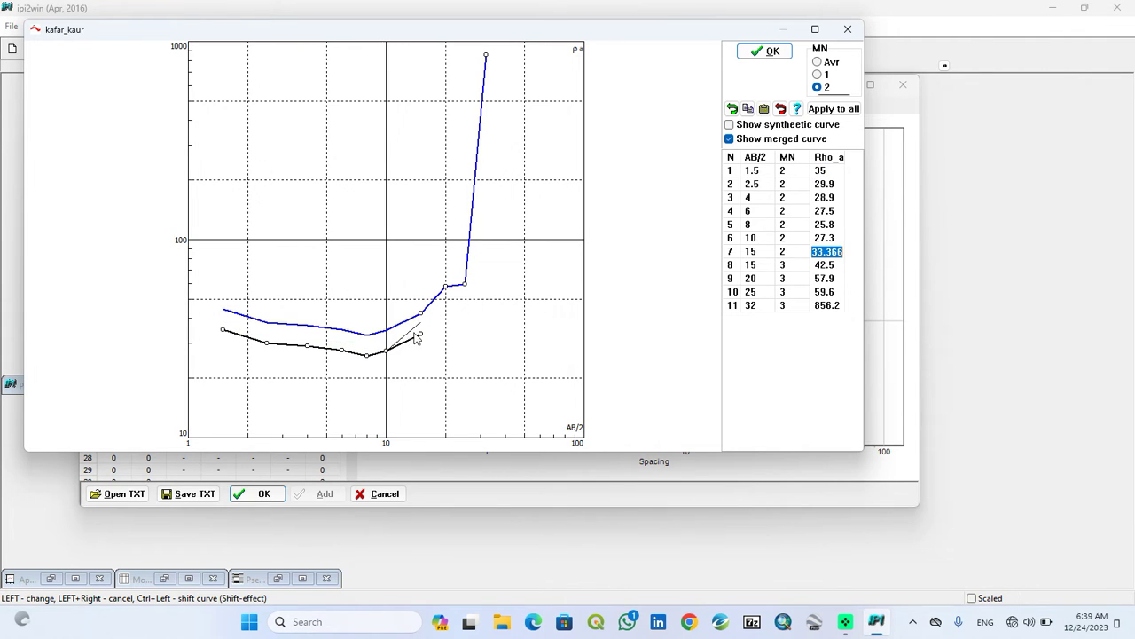
pyautogui.click(423, 327)
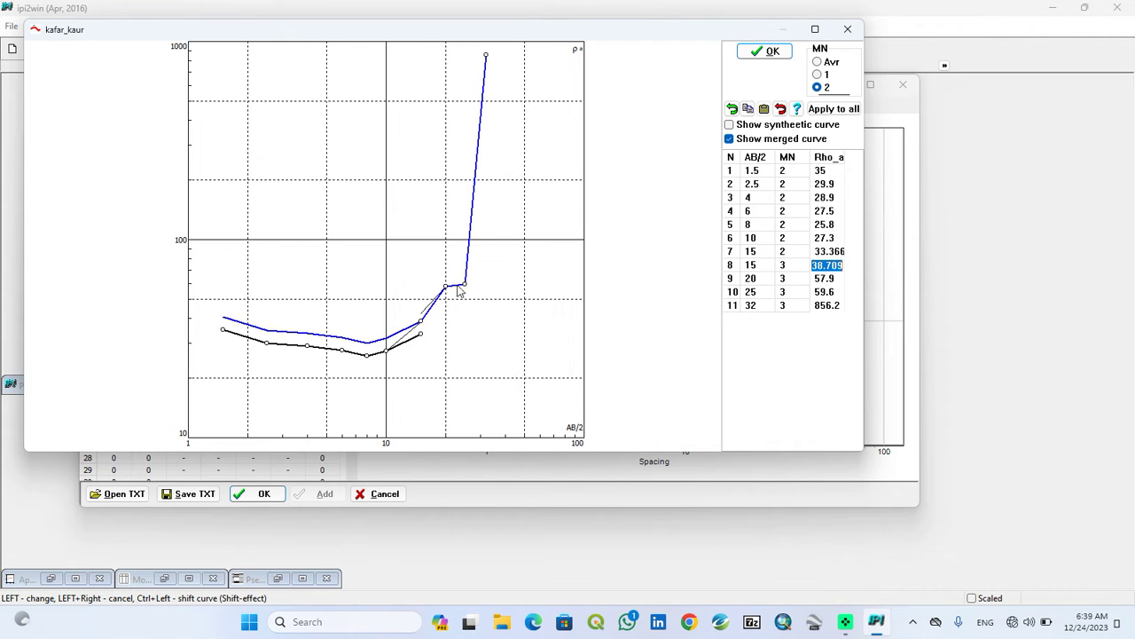
pyautogui.click(765, 52)
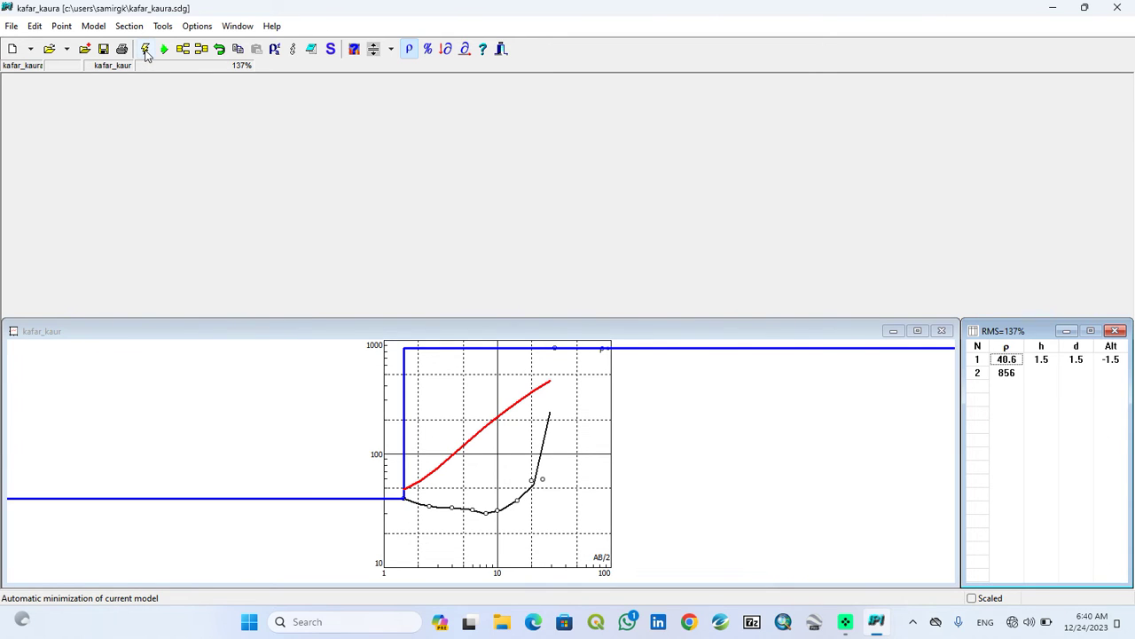
# Run automatic inversion to fit the two-layer model to the field curve
pyautogui.click(147, 50)
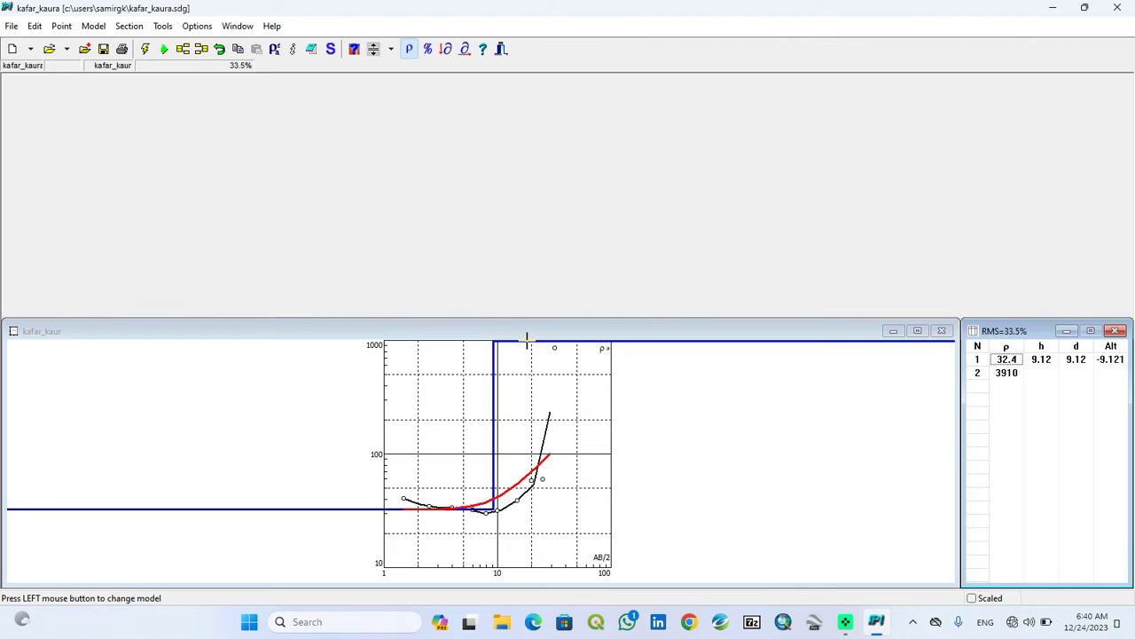
# Drag the model lines to a 7.94 m, 39.8 Ω·m top layer over 972 Ω·m
pyautogui.moveTo(527, 342)
pyautogui.mouseDown()
pyautogui.moveTo(530, 393)
pyautogui.moveTo(529, 341)
pyautogui.mouseUp()
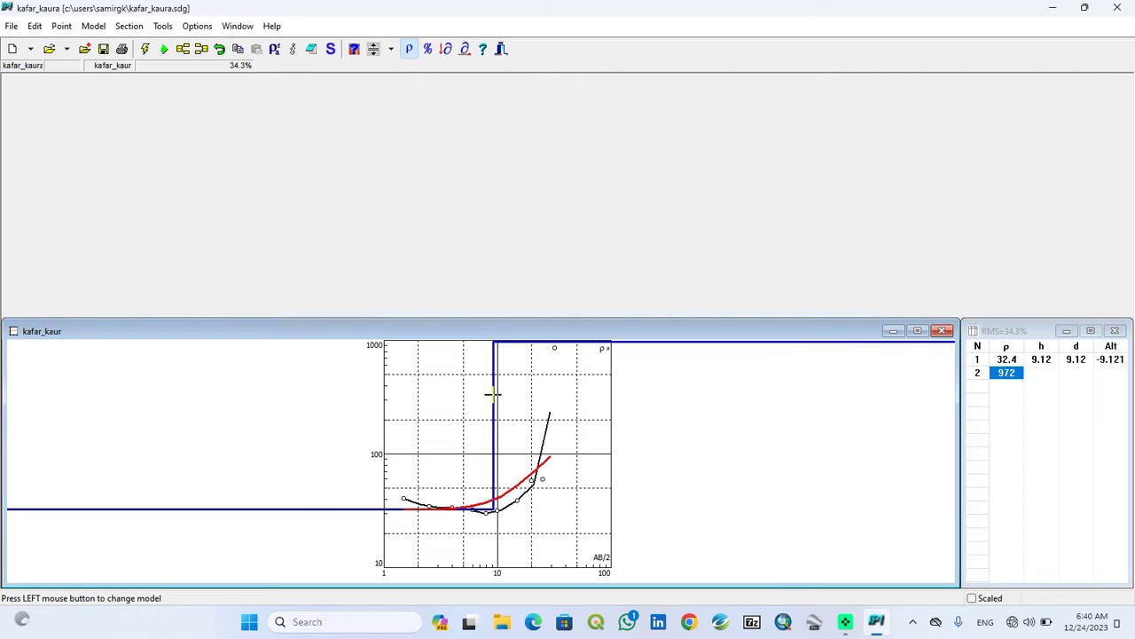
pyautogui.moveTo(494, 395)
pyautogui.mouseDown()
pyautogui.moveTo(535, 393)
pyautogui.moveTo(445, 401)
pyautogui.moveTo(527, 406)
pyautogui.moveTo(486, 409)
pyautogui.mouseUp()
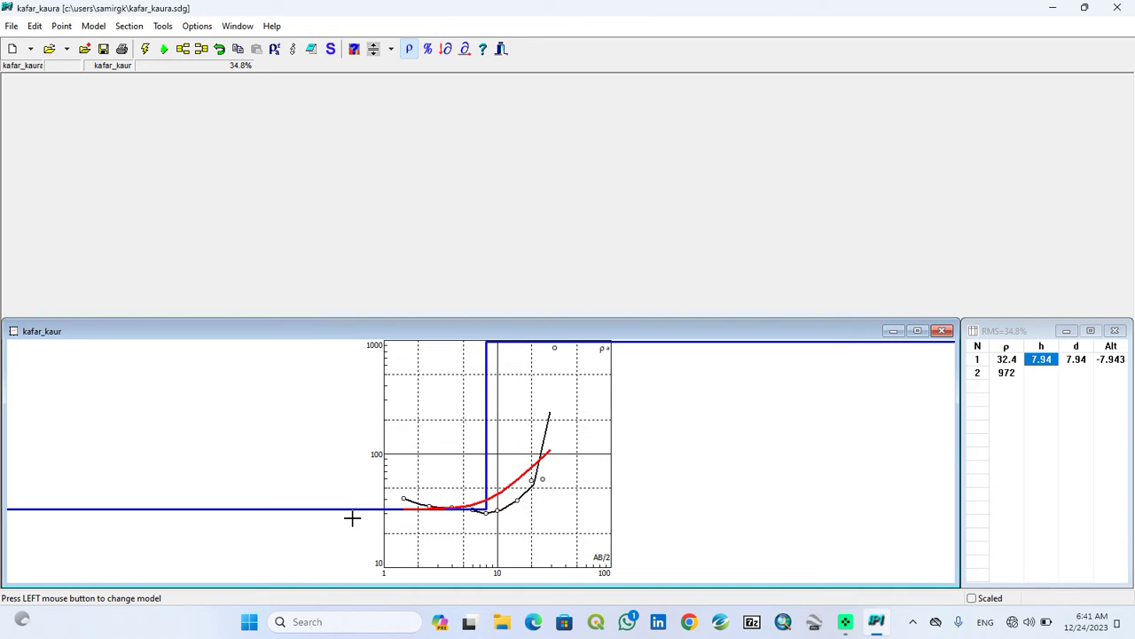
pyautogui.moveTo(367, 508)
pyautogui.mouseDown()
pyautogui.moveTo(370, 441)
pyautogui.moveTo(370, 539)
pyautogui.moveTo(365, 498)
pyautogui.mouseUp()
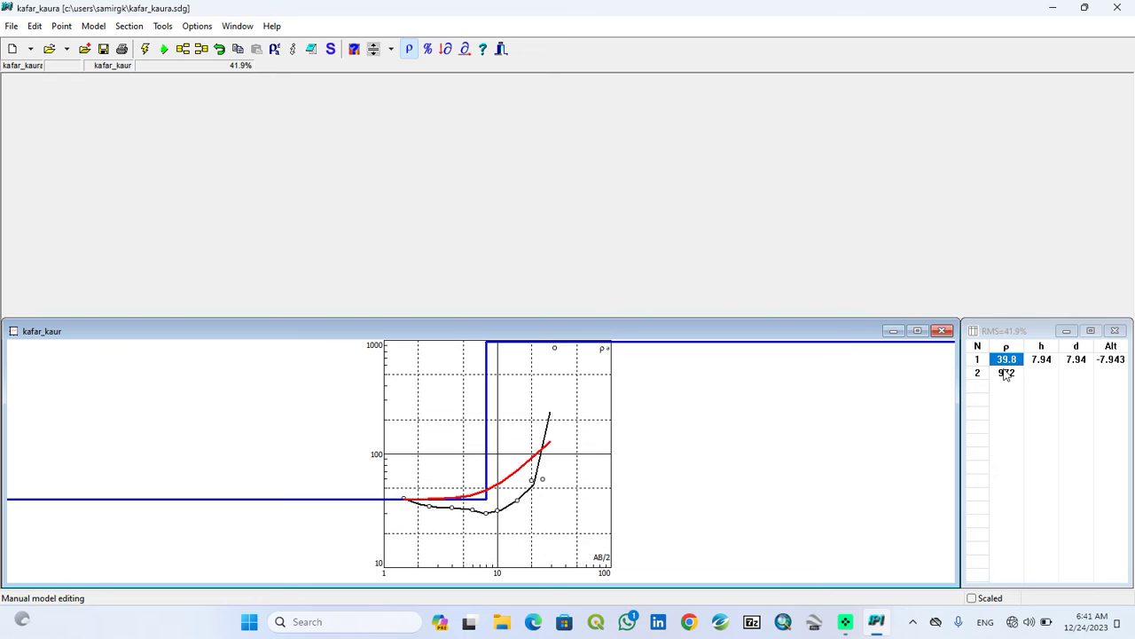
# Split the top layer and drag layers to 34 Ω·m (3.81 m) and 13.5 Ω·m (3.37 m) over 972
pyautogui.click(184, 53)
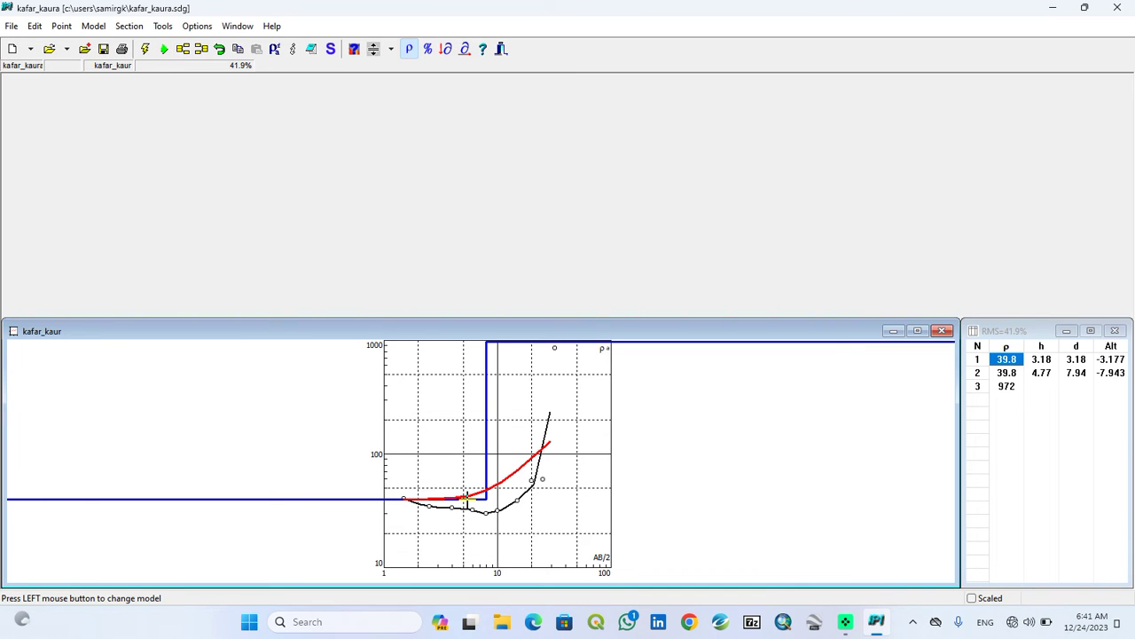
pyautogui.moveTo(465, 499); pyautogui.dragTo(472, 544)
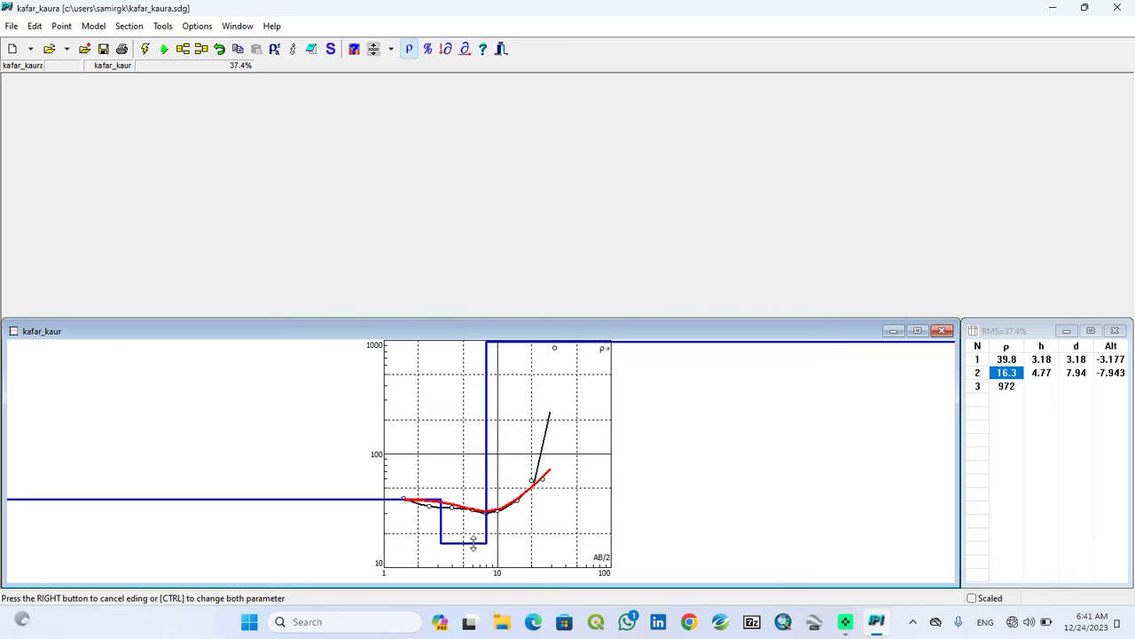
pyautogui.moveTo(472, 542)
pyautogui.mouseDown()
pyautogui.moveTo(472, 479)
pyautogui.moveTo(471, 544)
pyautogui.mouseUp()
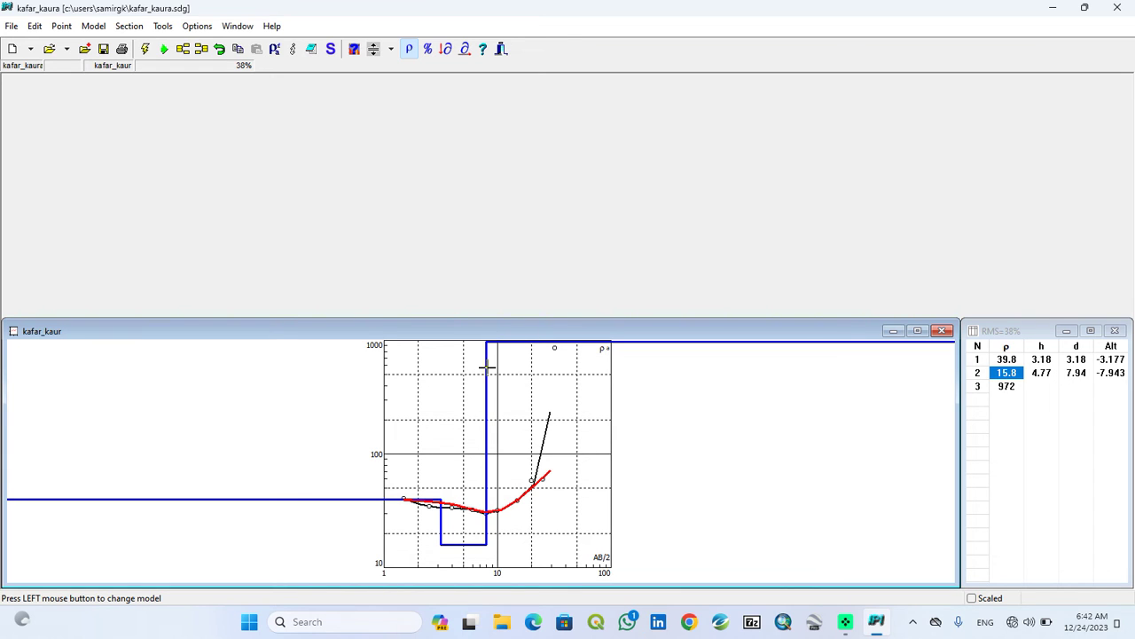
pyautogui.moveTo(484, 374); pyautogui.dragTo(471, 379)
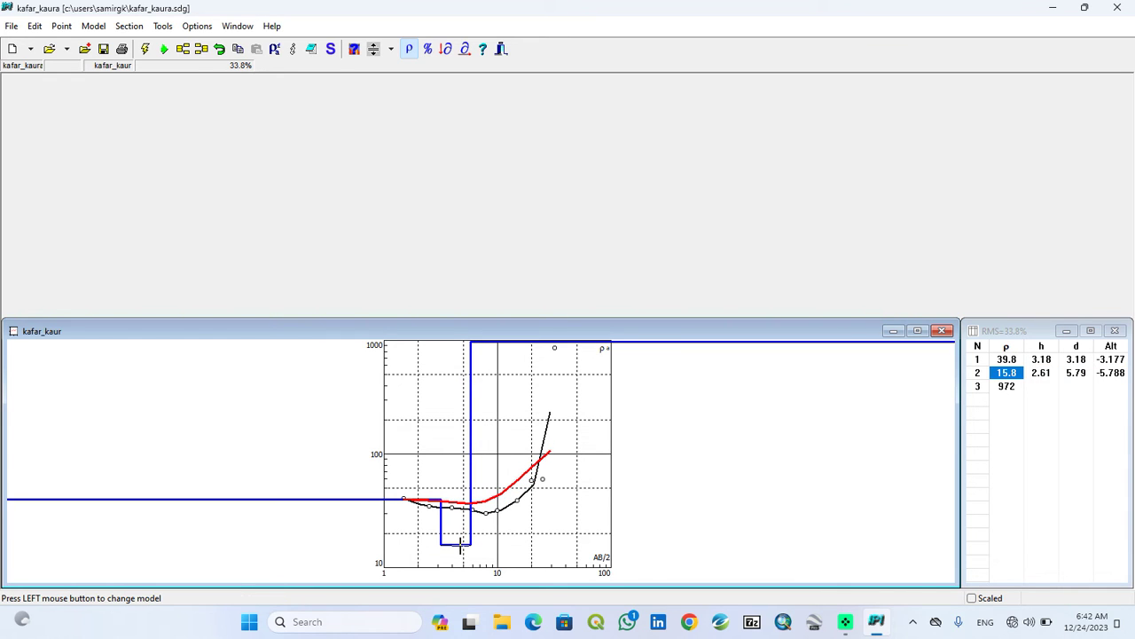
pyautogui.moveTo(461, 544)
pyautogui.mouseDown()
pyautogui.moveTo(465, 573)
pyautogui.moveTo(455, 550)
pyautogui.mouseUp()
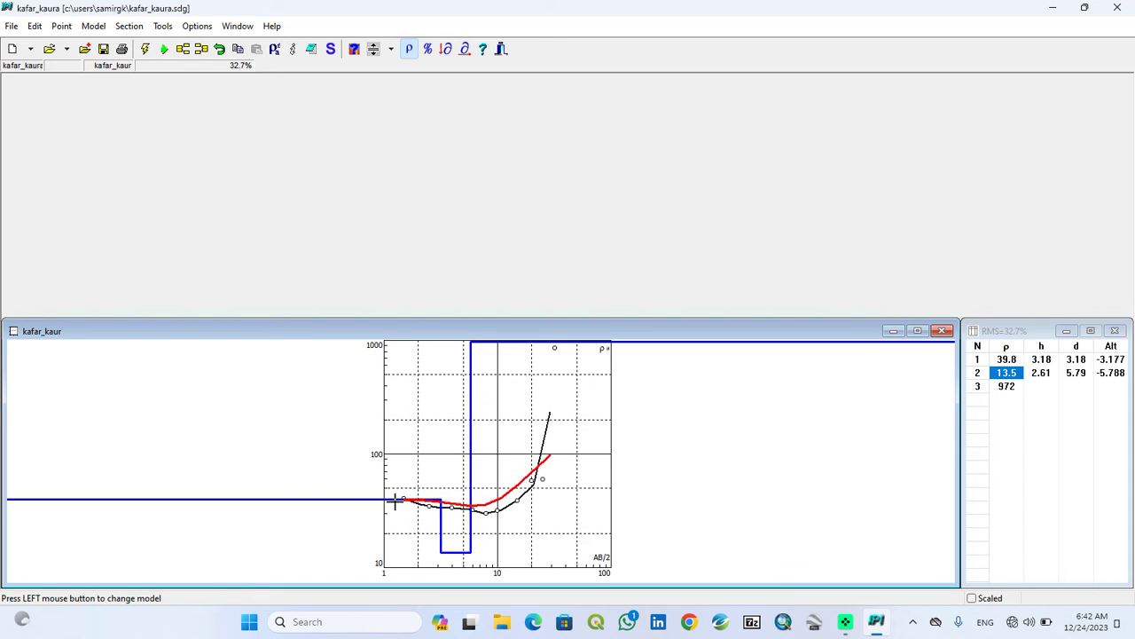
pyautogui.moveTo(396, 502); pyautogui.dragTo(396, 506)
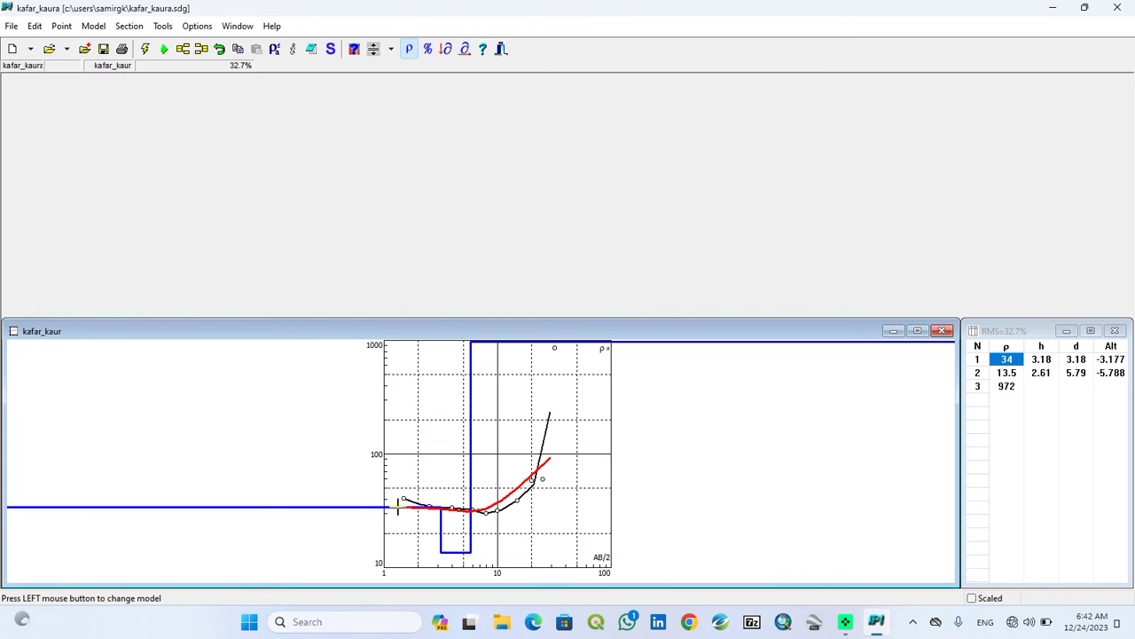
pyautogui.moveTo(469, 479); pyautogui.dragTo(481, 481)
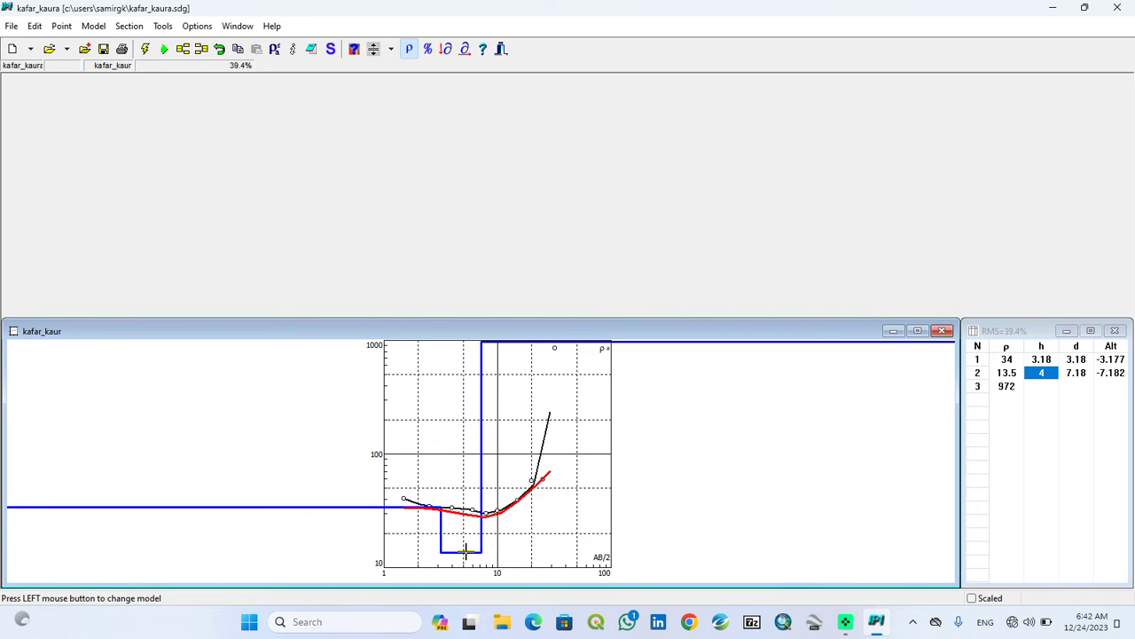
pyautogui.moveTo(465, 550); pyautogui.dragTo(450, 526)
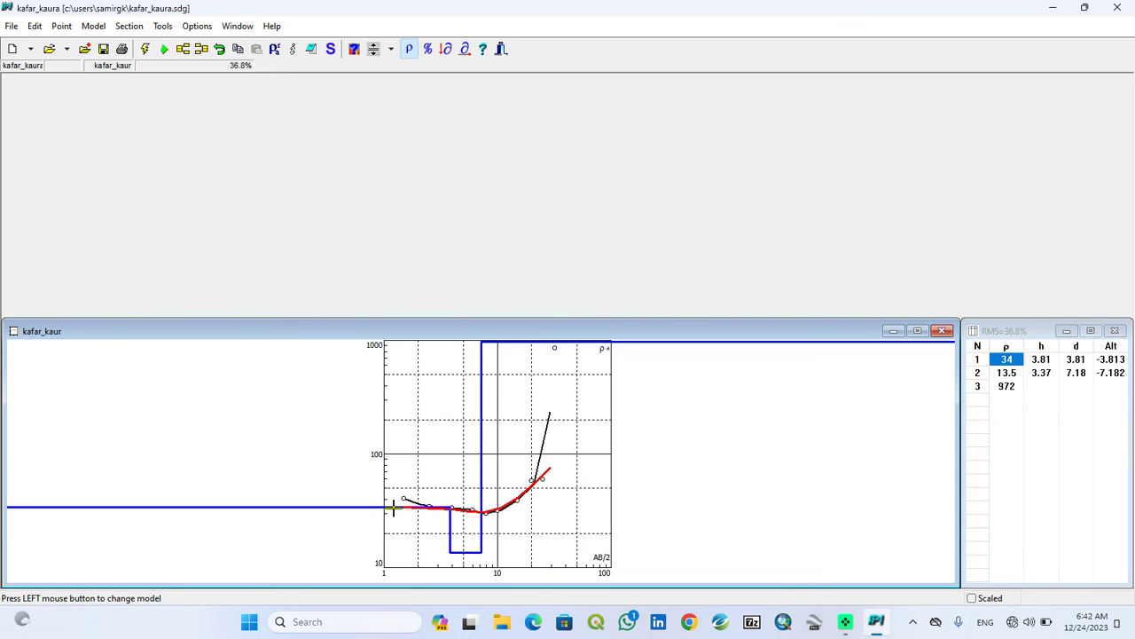
# Add a fourth layer and refit to 39.2 (1.53 m), 26.2 (2.29 m), 20.8 (5.36 m) over 972 Ω·m
pyautogui.click(183, 49)
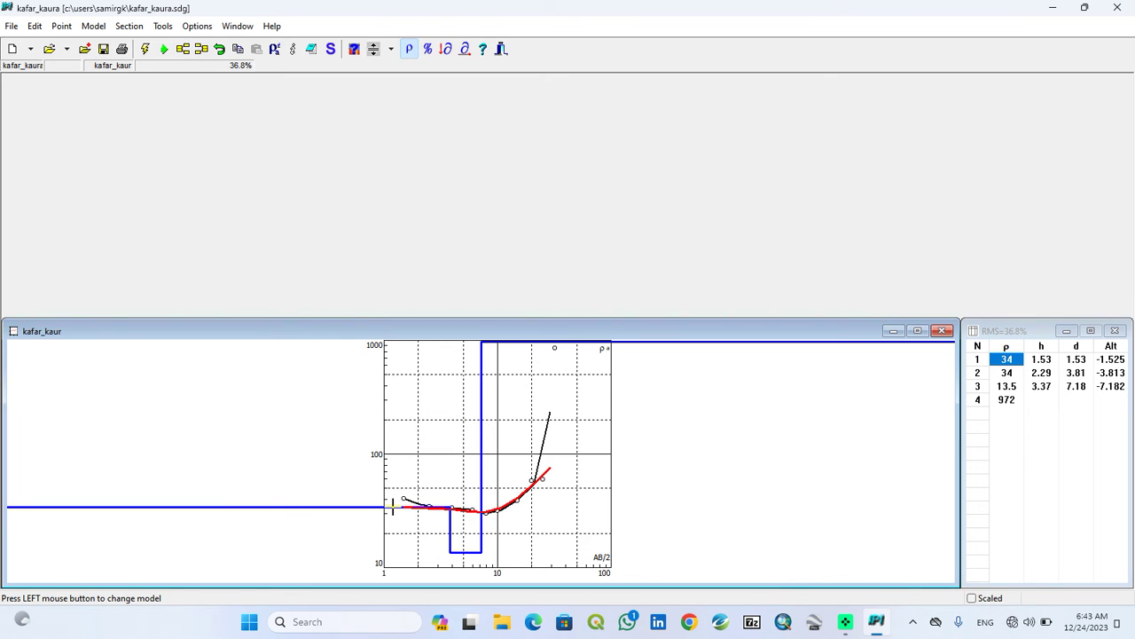
pyautogui.moveTo(392, 508); pyautogui.dragTo(463, 529)
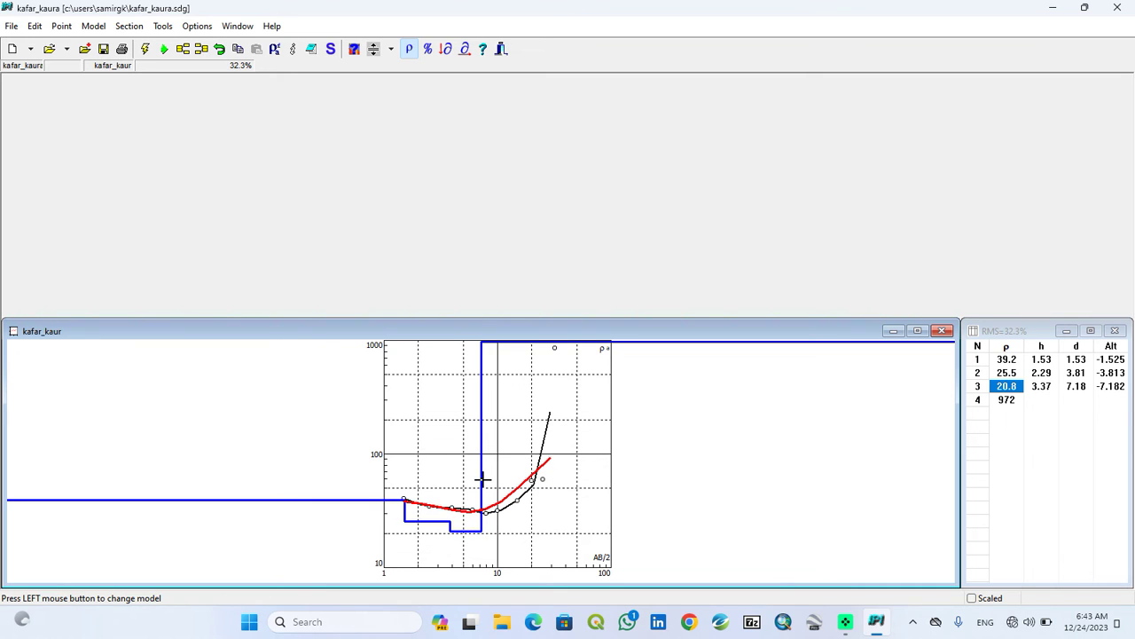
pyautogui.moveTo(481, 479); pyautogui.dragTo(494, 486)
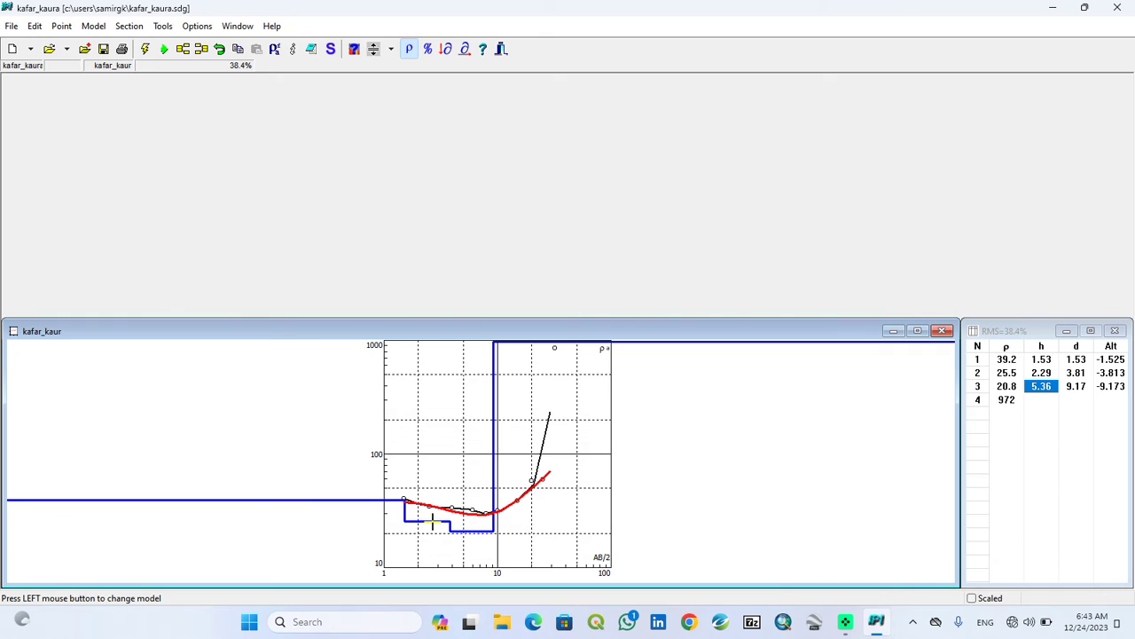
pyautogui.click(433, 520)
pyautogui.moveTo(432, 520); pyautogui.dragTo(433, 523)
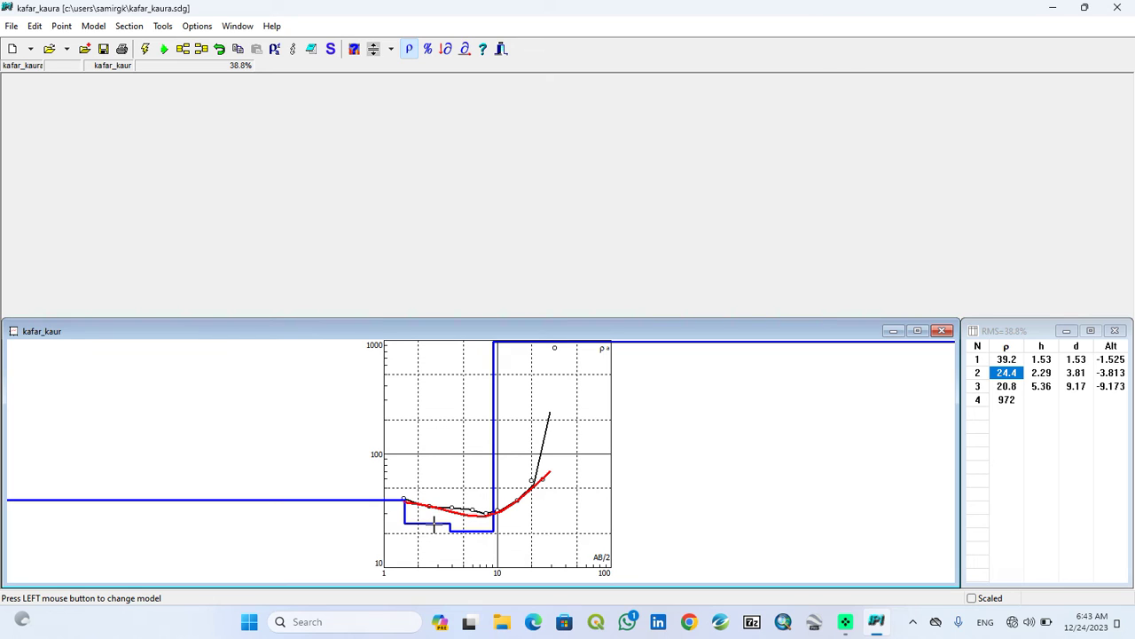
pyautogui.moveTo(433, 523); pyautogui.dragTo(431, 519)
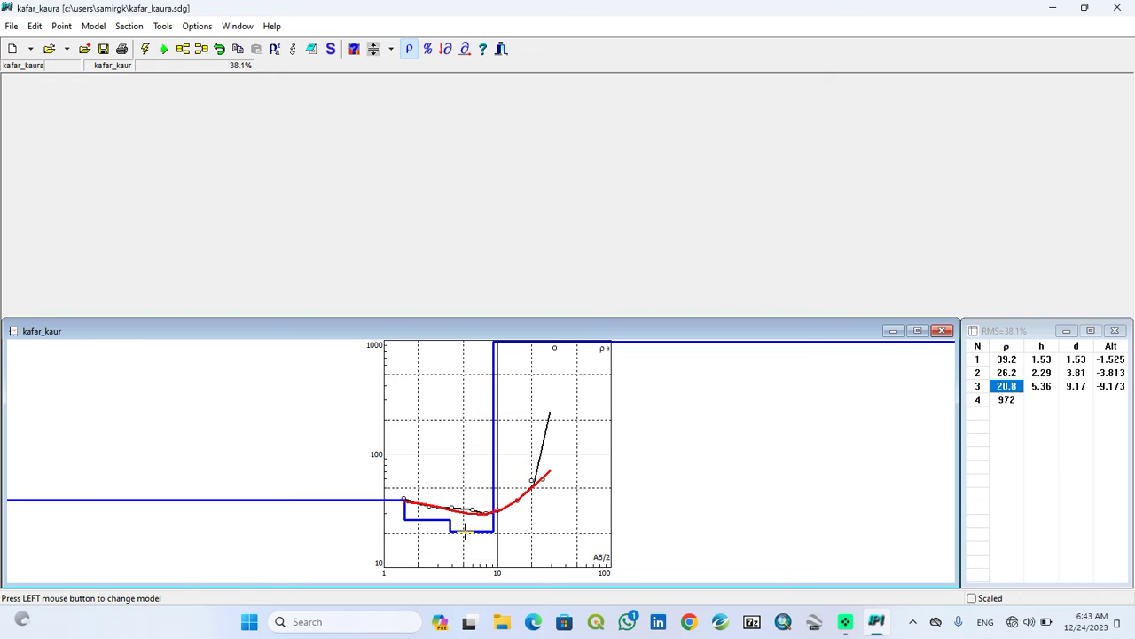
pyautogui.moveTo(464, 531); pyautogui.dragTo(460, 510)
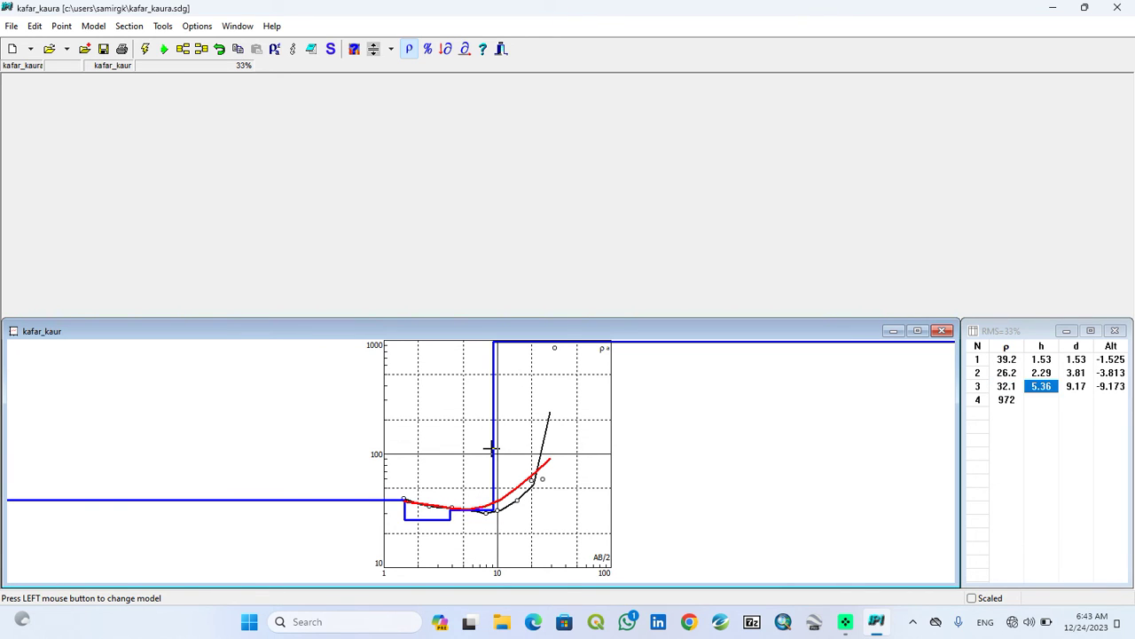
# Refine layer 2 to 25.1 Ω·m, layer 3 to 31.2 Ω·m at 4.36 m, basement 1029 Ω·m
pyautogui.moveTo(492, 449)
pyautogui.mouseDown()
pyautogui.moveTo(468, 453)
pyautogui.moveTo(492, 461)
pyautogui.mouseUp()
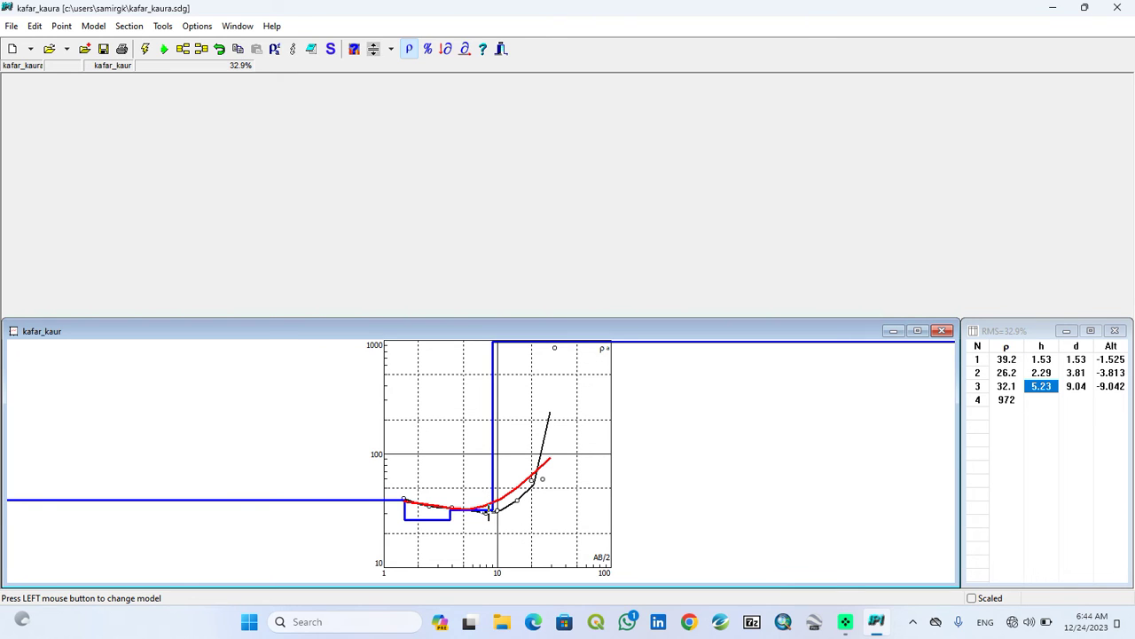
pyautogui.click(483, 510)
pyautogui.moveTo(482, 510)
pyautogui.mouseDown()
pyautogui.moveTo(495, 522)
pyautogui.moveTo(484, 498)
pyautogui.moveTo(486, 509)
pyautogui.mouseUp()
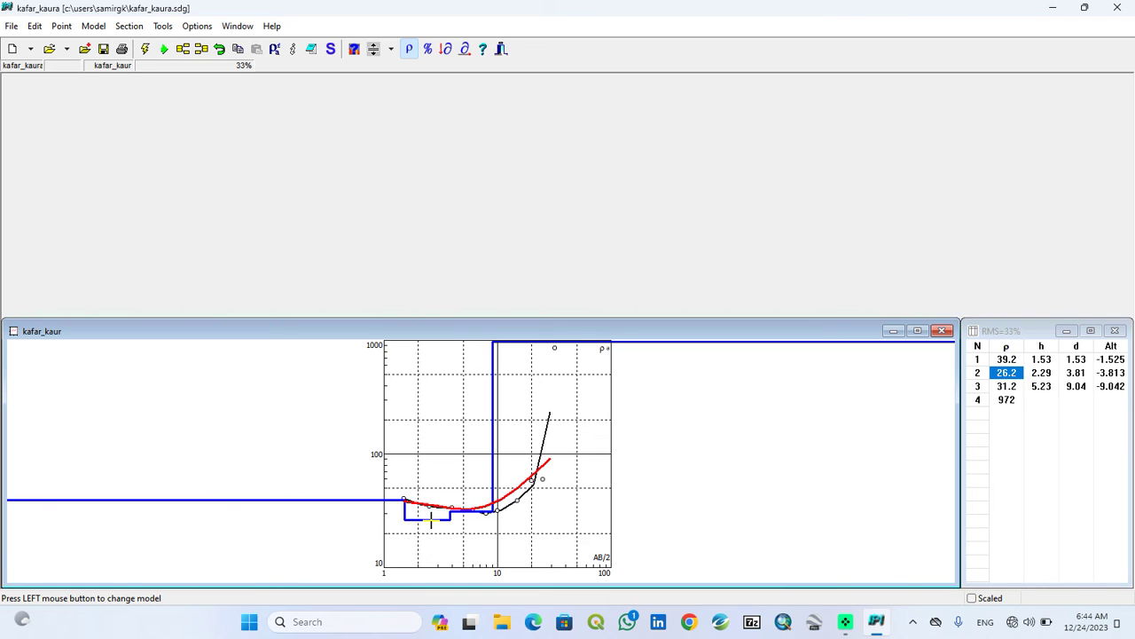
pyautogui.moveTo(431, 521)
pyautogui.mouseDown()
pyautogui.moveTo(427, 506)
pyautogui.moveTo(431, 520)
pyautogui.mouseUp()
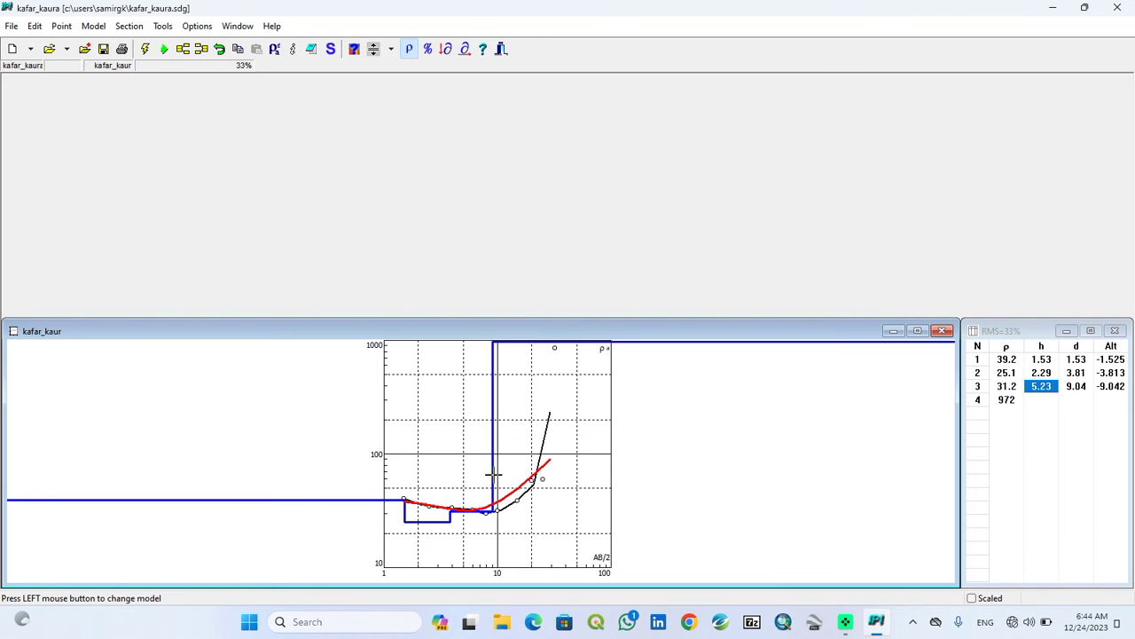
pyautogui.moveTo(493, 475); pyautogui.dragTo(487, 479)
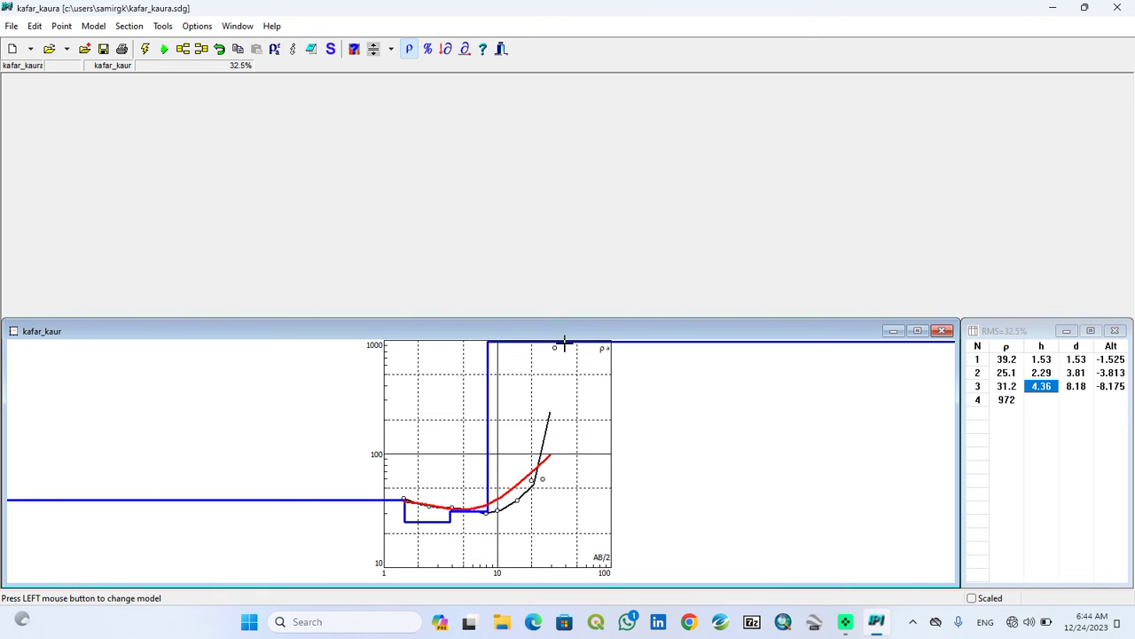
pyautogui.moveTo(565, 343)
pyautogui.mouseDown()
pyautogui.moveTo(565, 360)
pyautogui.moveTo(561, 332)
pyautogui.mouseUp()
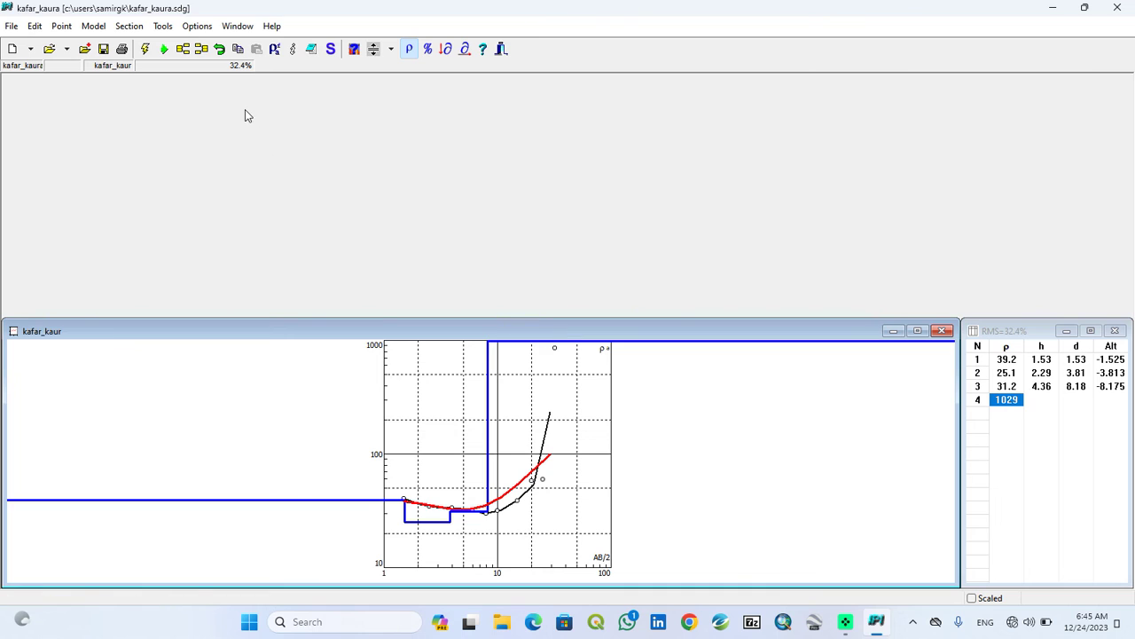
# Add a fifth layer and fit the new layer 4 to 37 Ω·m, 1.07 m thick, above the 1029 Ω·m basement
pyautogui.click(184, 50)
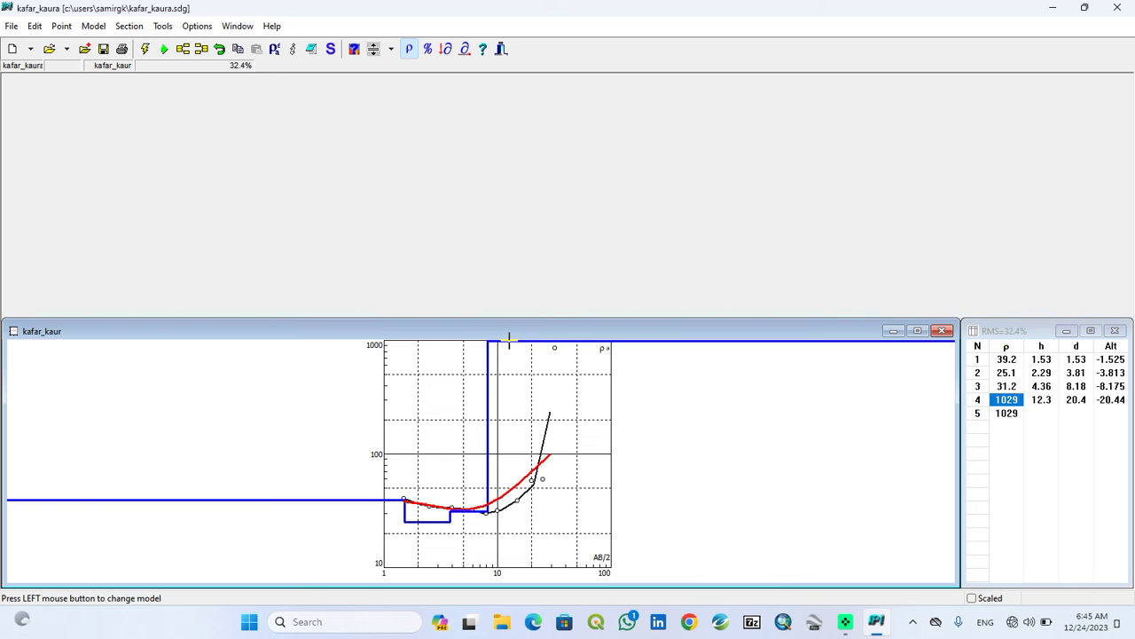
pyautogui.moveTo(510, 340); pyautogui.dragTo(502, 494)
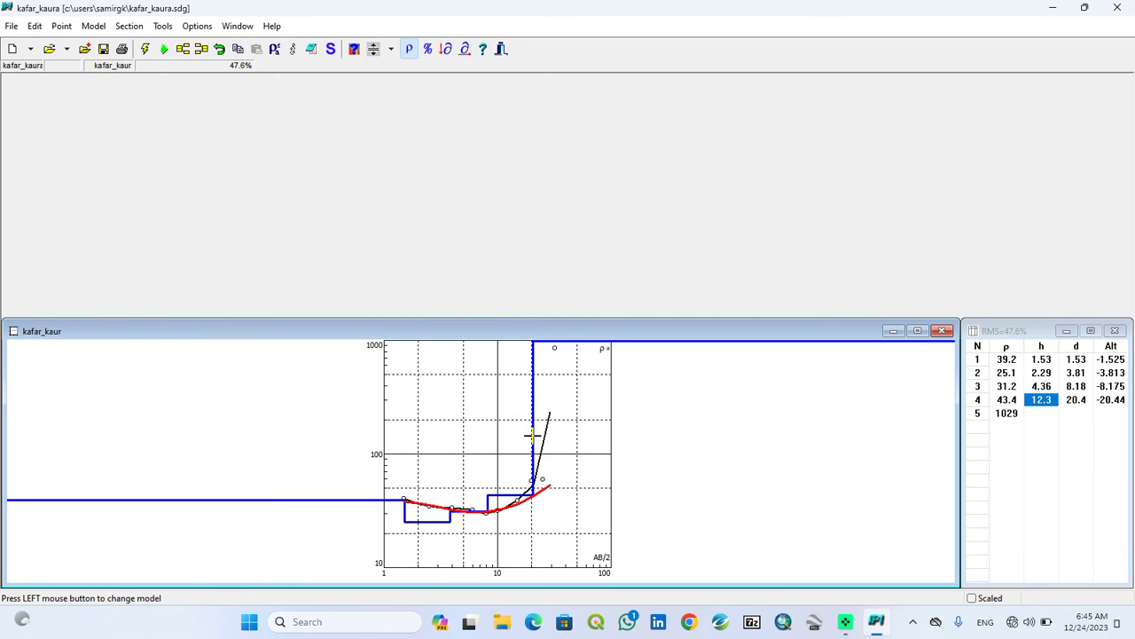
pyautogui.moveTo(533, 435); pyautogui.dragTo(483, 374)
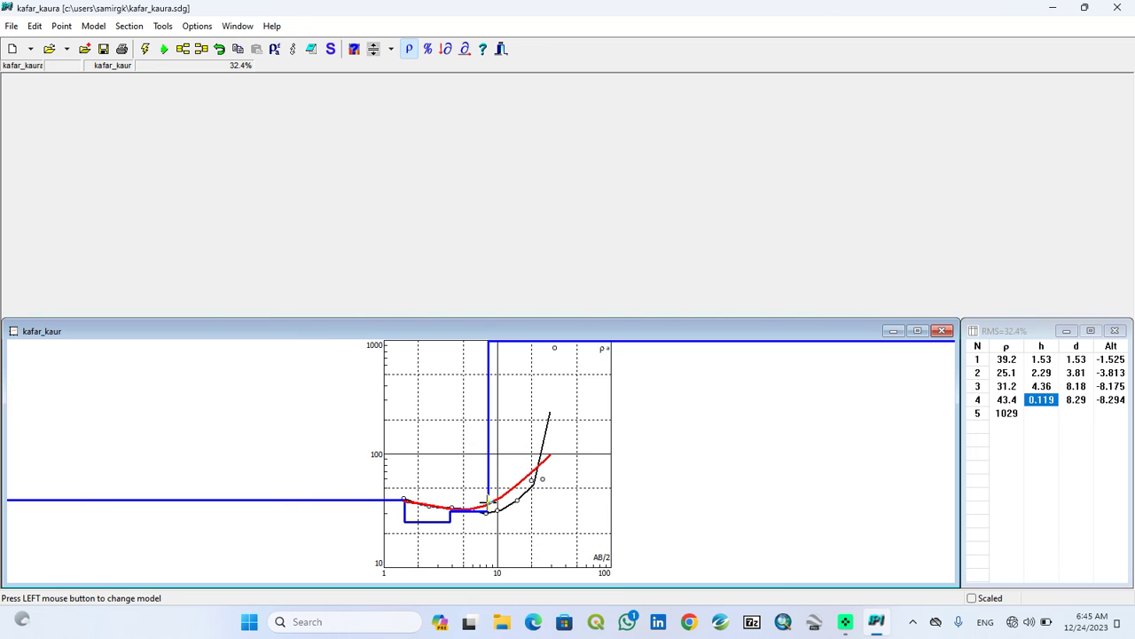
pyautogui.moveTo(486, 502)
pyautogui.mouseDown()
pyautogui.moveTo(497, 511)
pyautogui.moveTo(487, 506)
pyautogui.mouseUp()
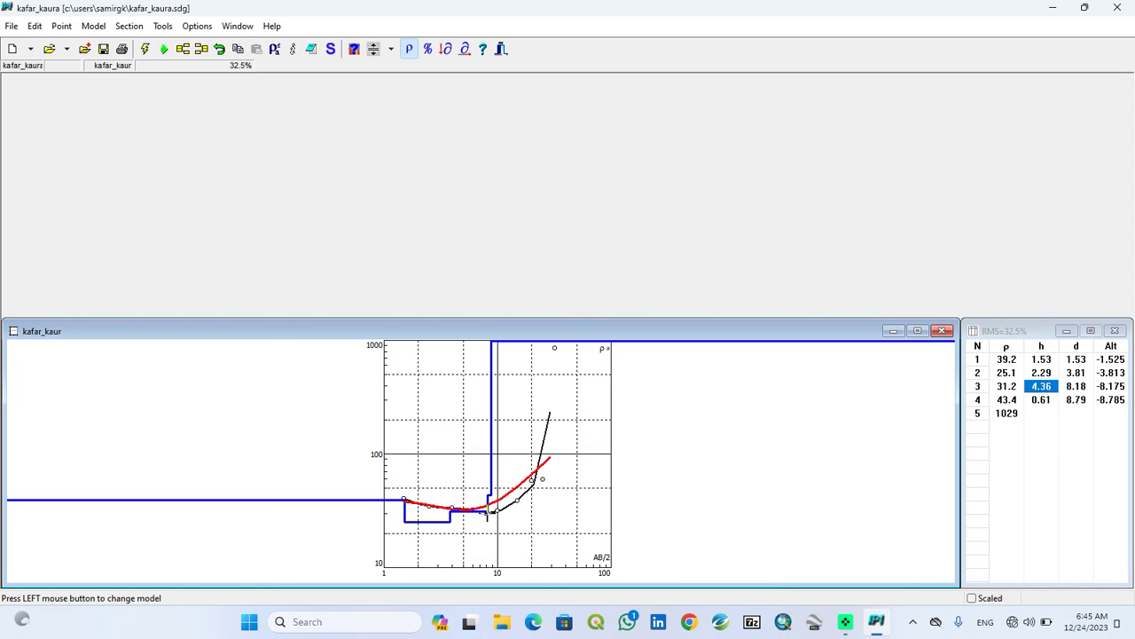
pyautogui.moveTo(487, 513)
pyautogui.mouseDown()
pyautogui.moveTo(499, 516)
pyautogui.moveTo(484, 514)
pyautogui.mouseUp()
pyautogui.moveTo(486, 497)
pyautogui.mouseDown()
pyautogui.moveTo(503, 555)
pyautogui.moveTo(497, 494)
pyautogui.moveTo(499, 503)
pyautogui.mouseUp()
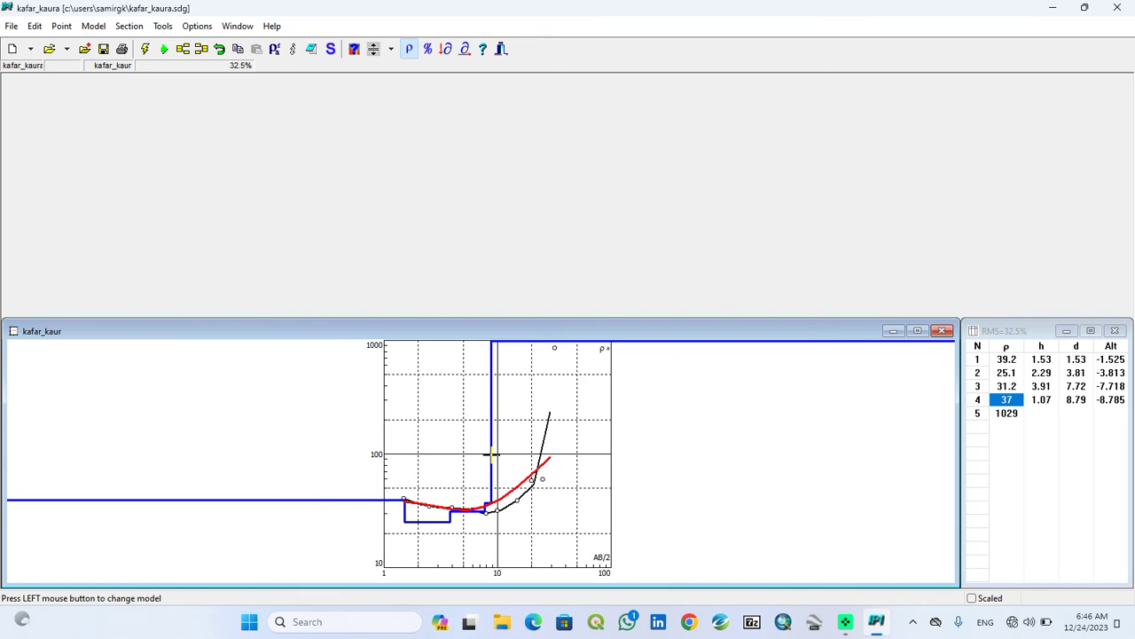
# Deepen layer 4's base and raise its resistivity toward 82.9 Ω·m
pyautogui.moveTo(491, 455); pyautogui.dragTo(502, 455)
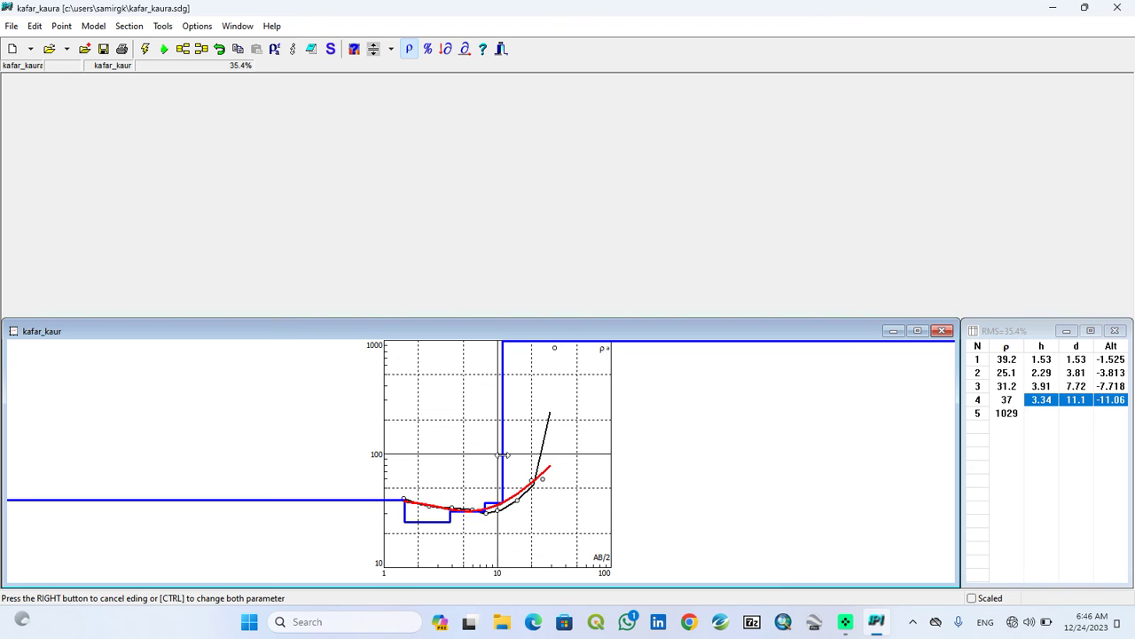
pyautogui.moveTo(502, 455)
pyautogui.mouseDown()
pyautogui.moveTo(490, 455)
pyautogui.moveTo(522, 460)
pyautogui.mouseUp()
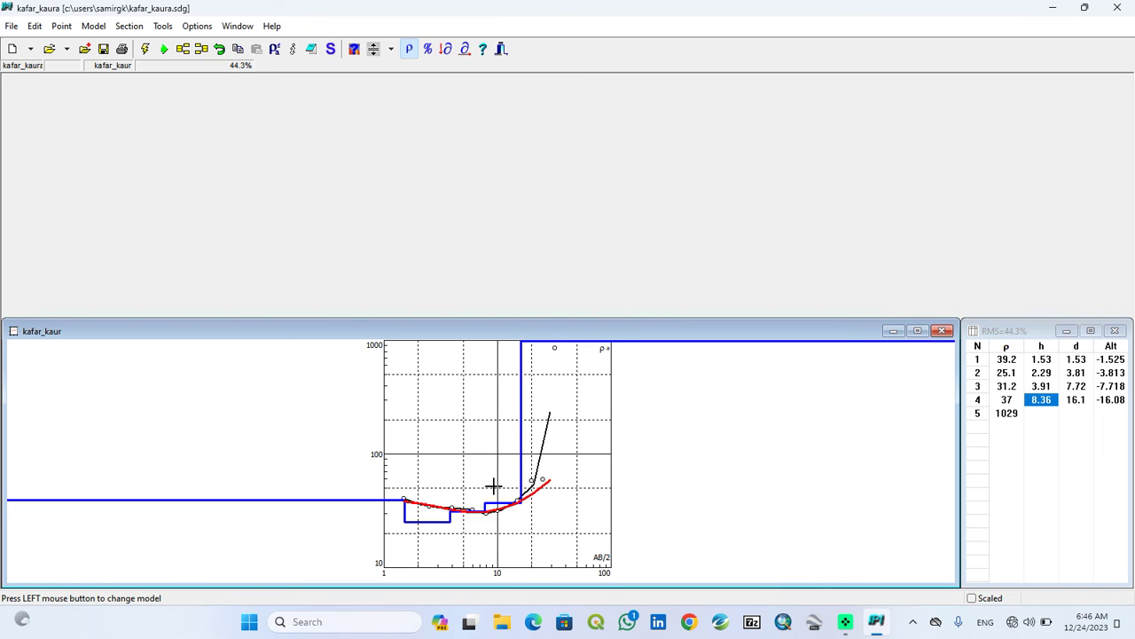
pyautogui.moveTo(491, 504); pyautogui.dragTo(459, 502)
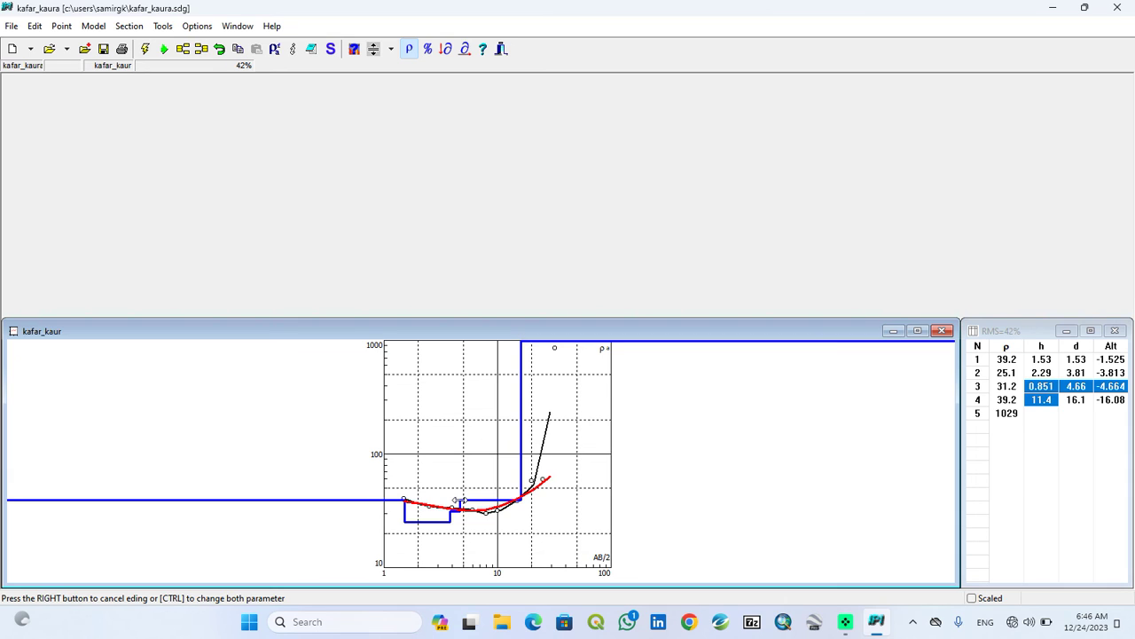
# Lower layer 3 to 18 Ω·m and deepen layer 2's base to about 2.81 m
pyautogui.moveTo(472, 502); pyautogui.dragTo(495, 435)
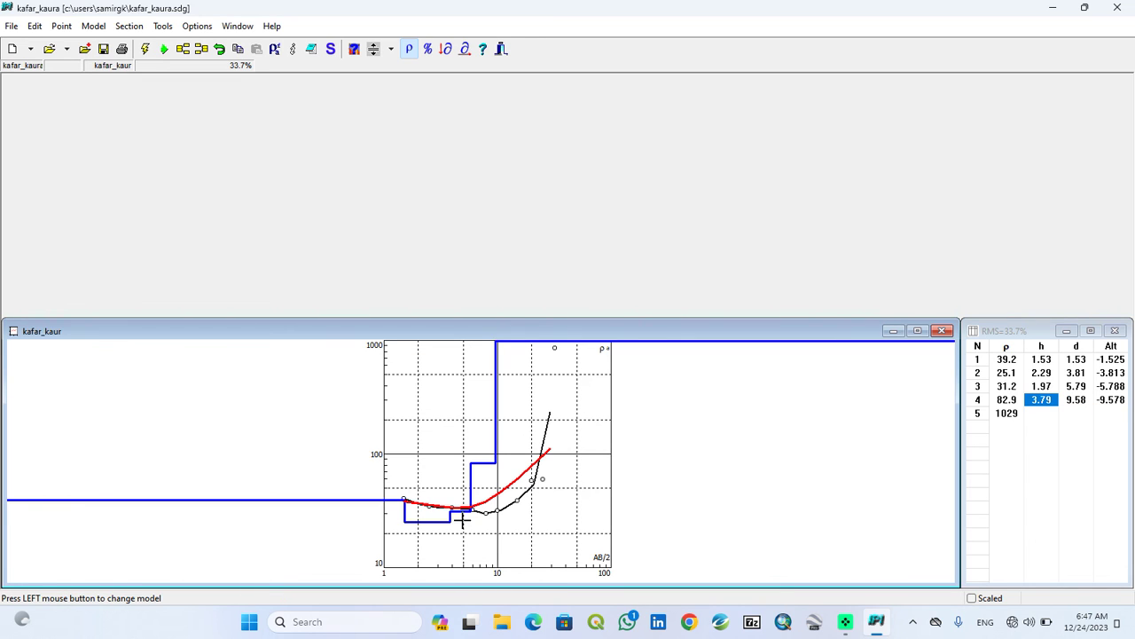
pyautogui.moveTo(460, 513); pyautogui.dragTo(483, 526)
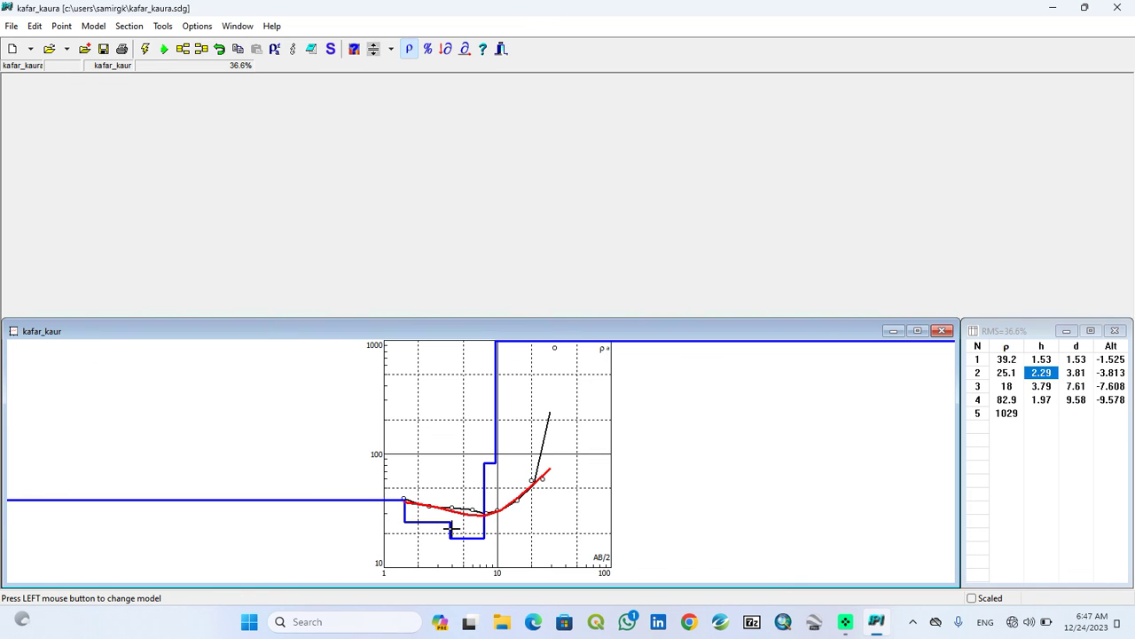
pyautogui.moveTo(450, 529)
pyautogui.mouseDown()
pyautogui.moveTo(463, 529)
pyautogui.moveTo(434, 517)
pyautogui.mouseUp()
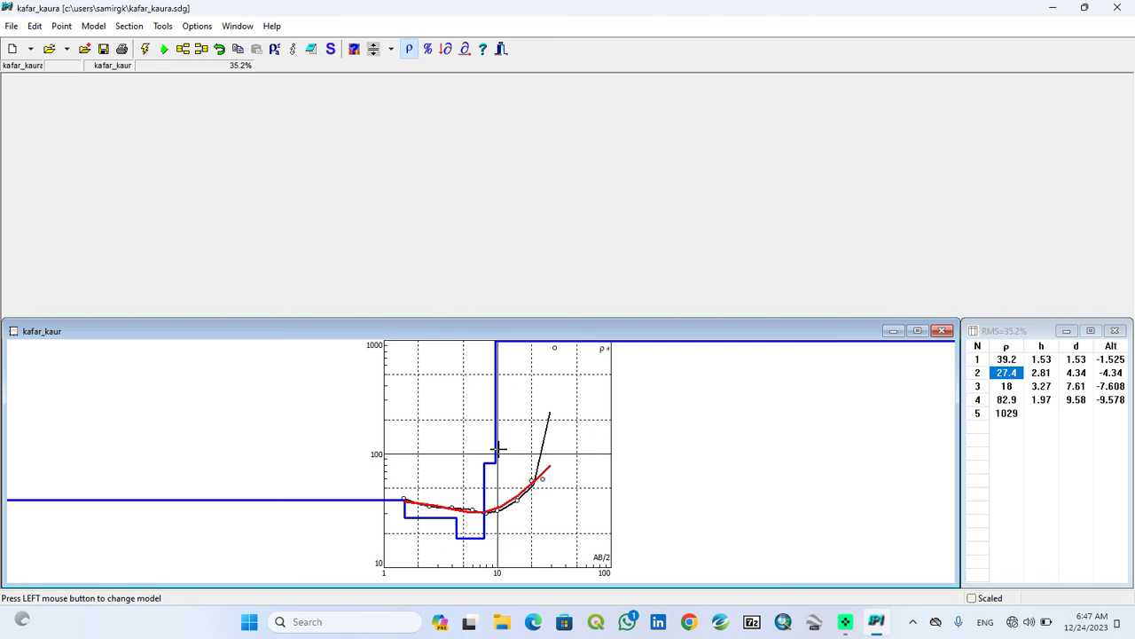
# Deepen layer 4's base to 11.2 m, making it 3.61 m thick
pyautogui.moveTo(497, 451); pyautogui.dragTo(504, 453)
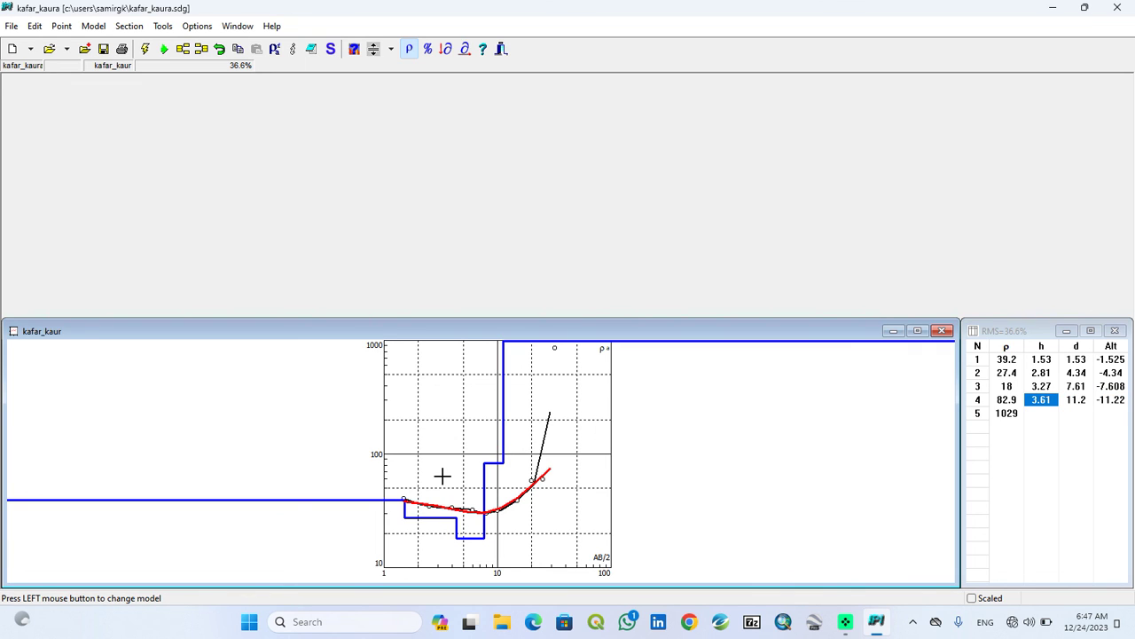